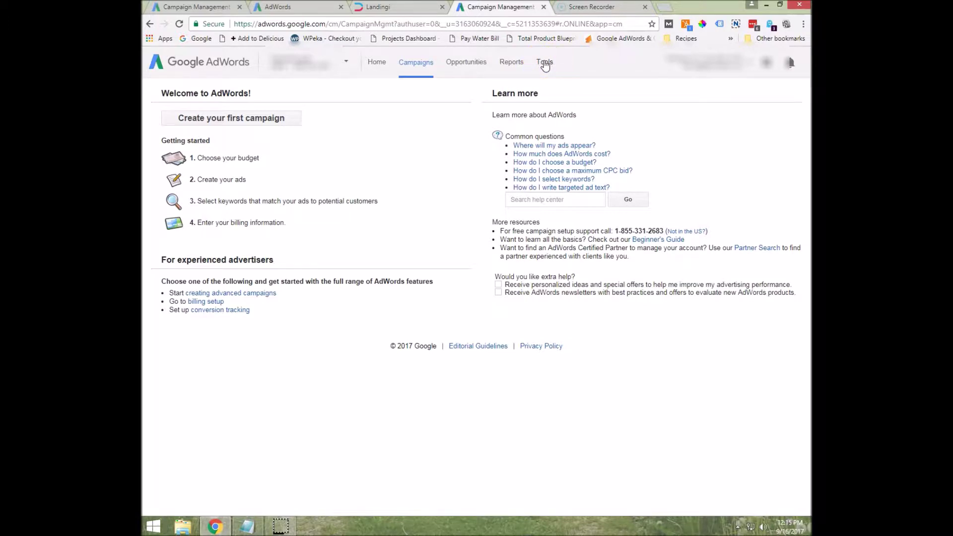
From Tools, go to Conversions and start a new conversion action.
left_click(545, 65)
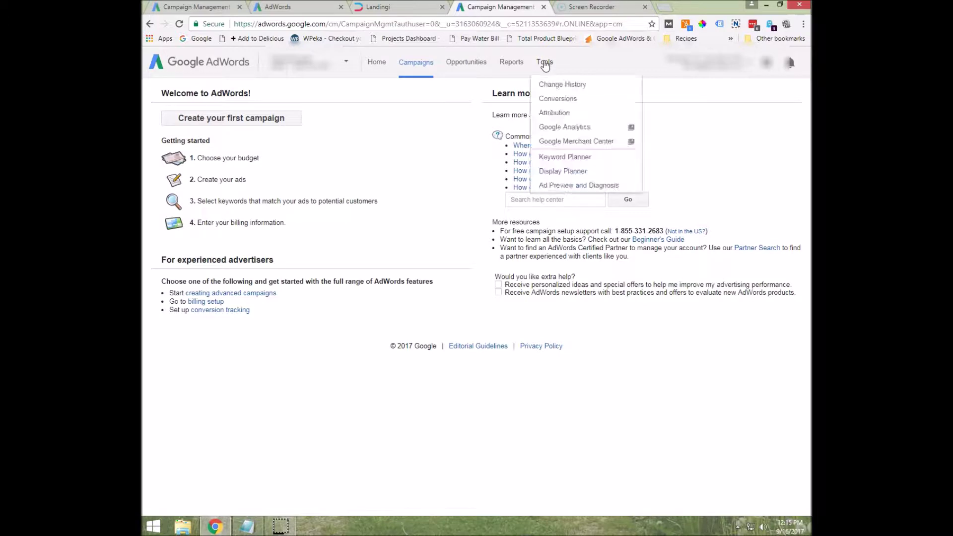
left_click(555, 102)
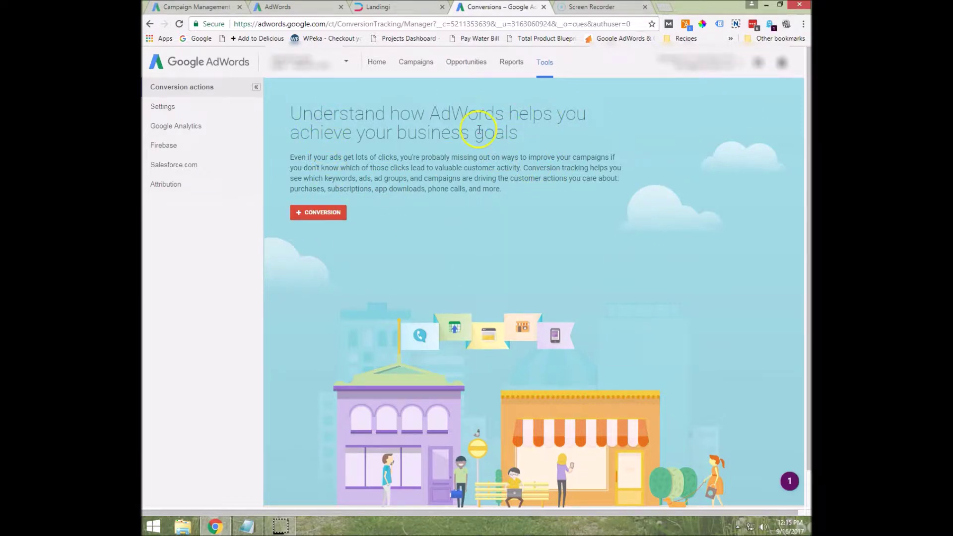
left_click(323, 214)
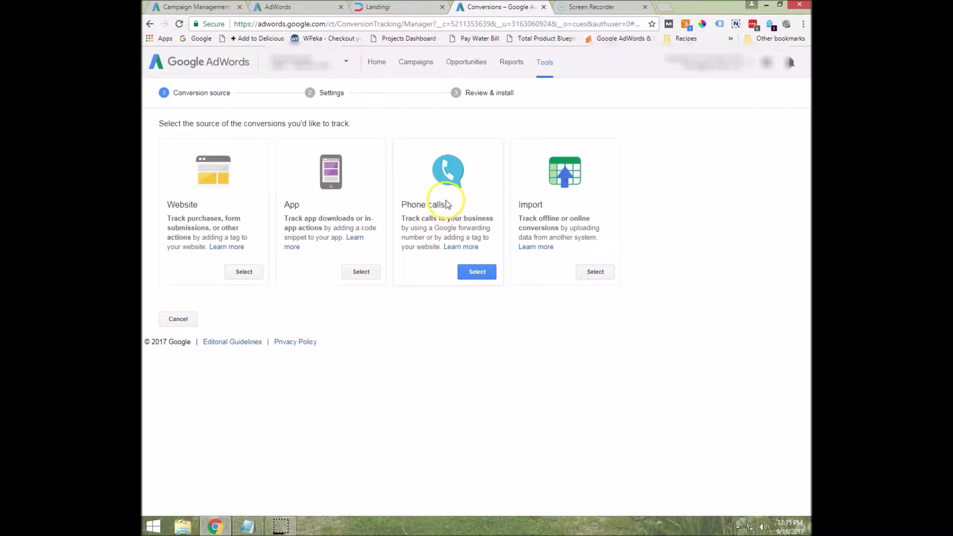
Choose Phone calls as the source, tracking calls to the number on your website.
left_click(476, 273)
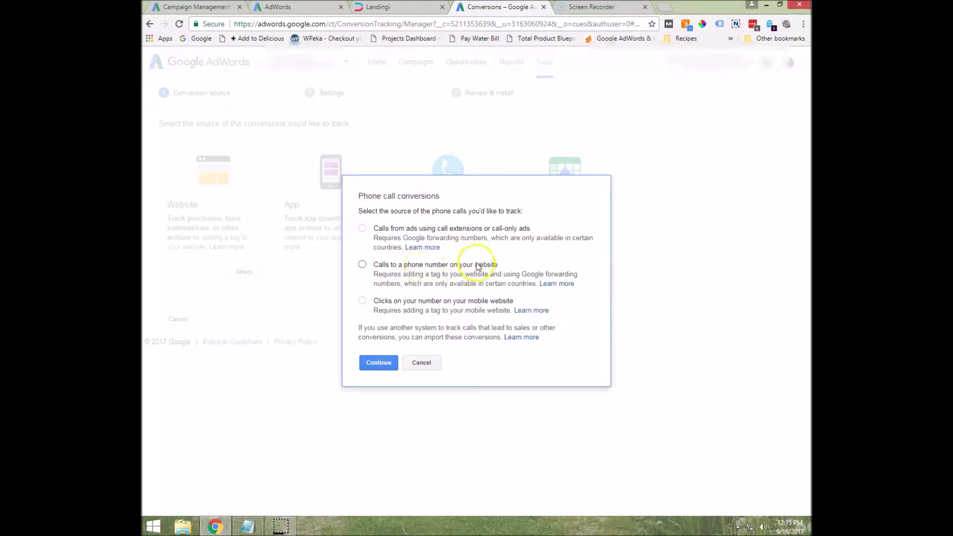
left_click(362, 265)
left_click(376, 363)
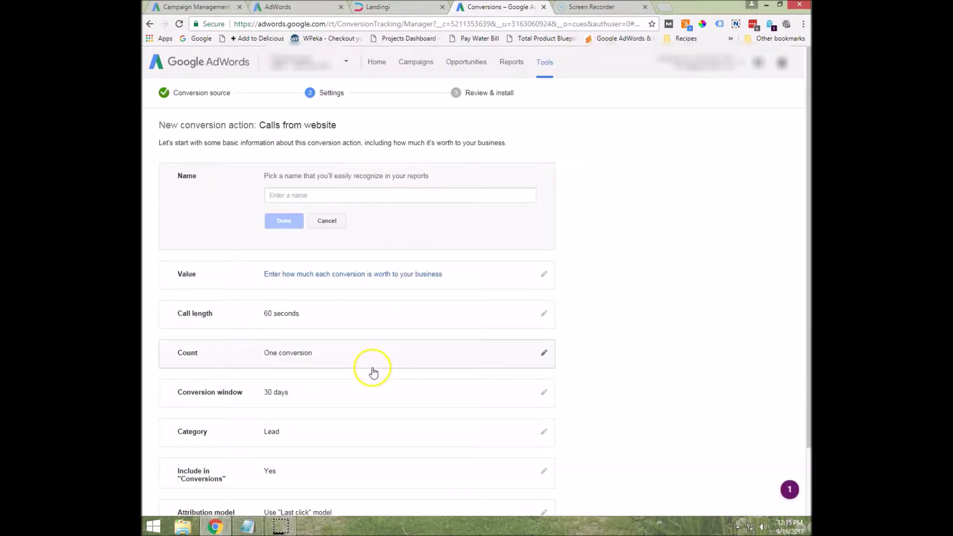
Name the conversion 'Phone Calls From Website'.
left_click(304, 195)
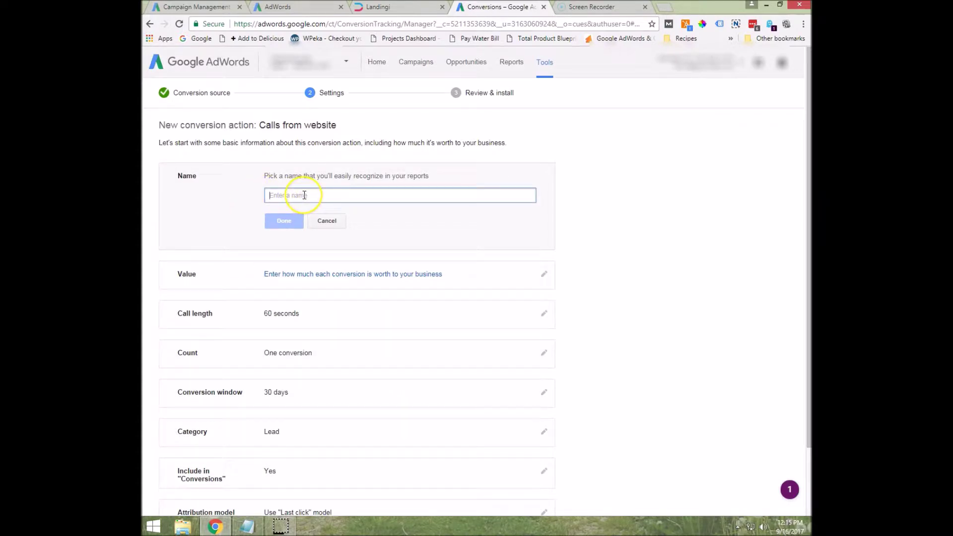
type("Phone Calls From Website")
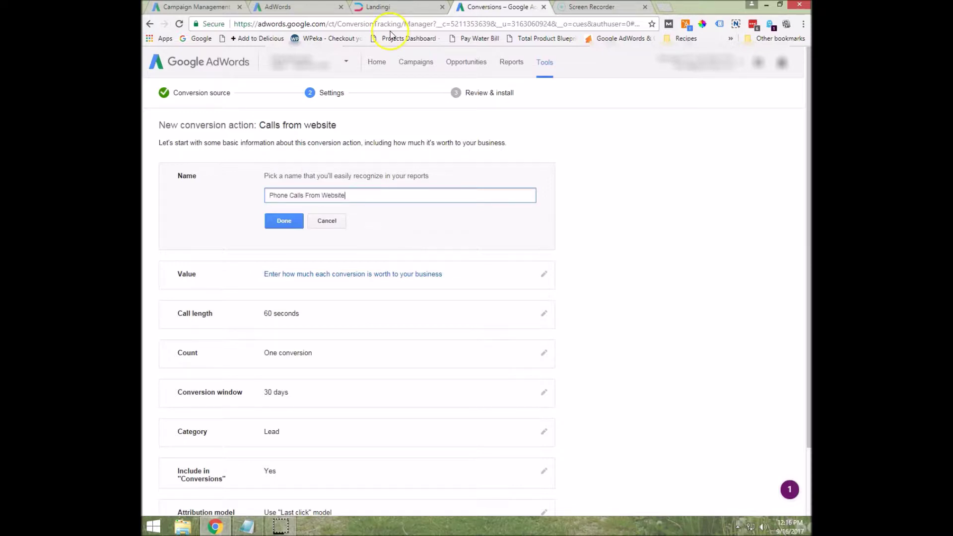
left_click(282, 223)
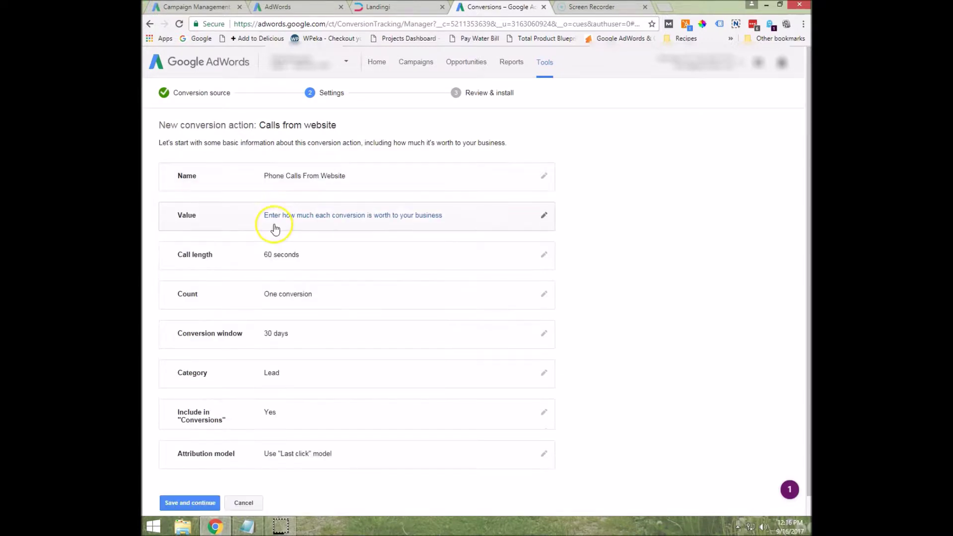
Set the conversion value so each call is worth $10.00.
left_click(325, 218)
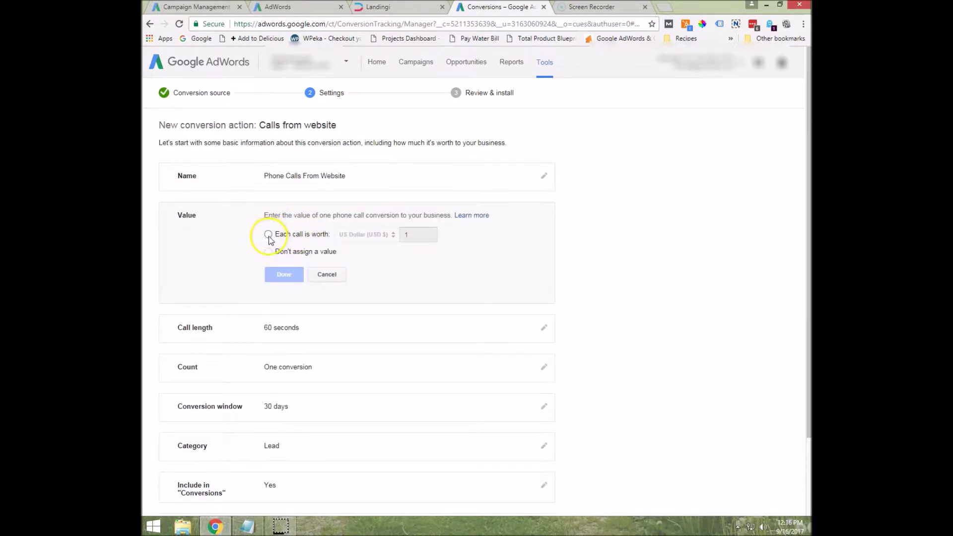
left_click(268, 236)
left_click(418, 234)
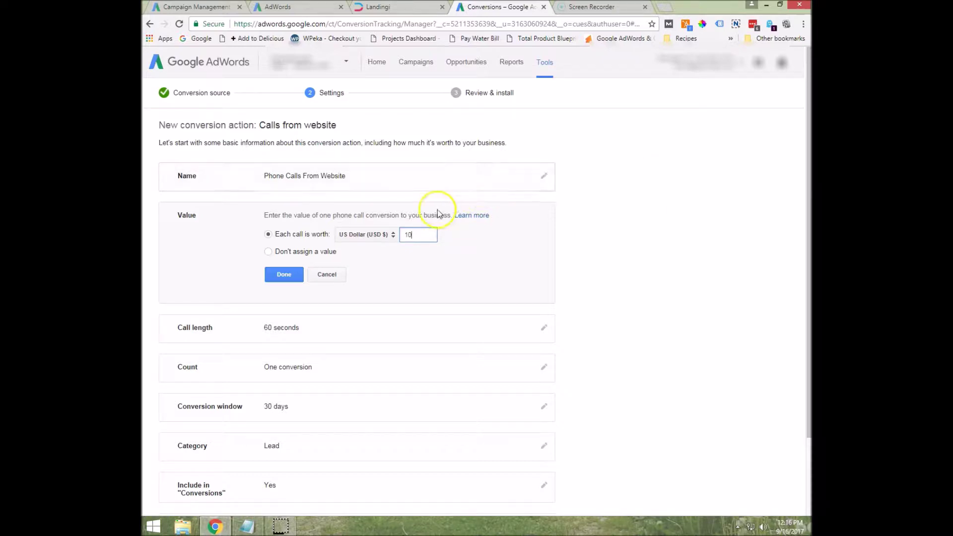
left_click(284, 275)
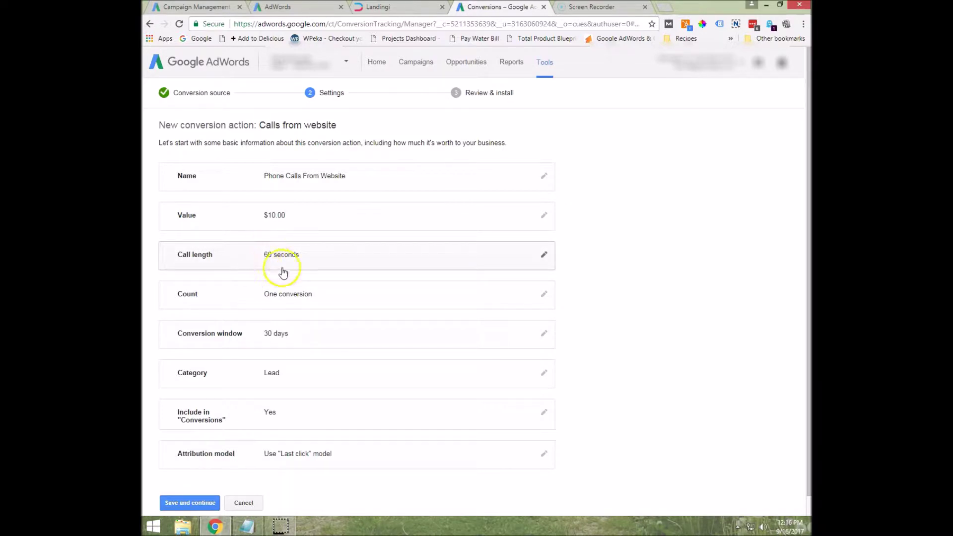
Keep Count at One conversion per click and save the settings to reach Review & install.
left_click(289, 299)
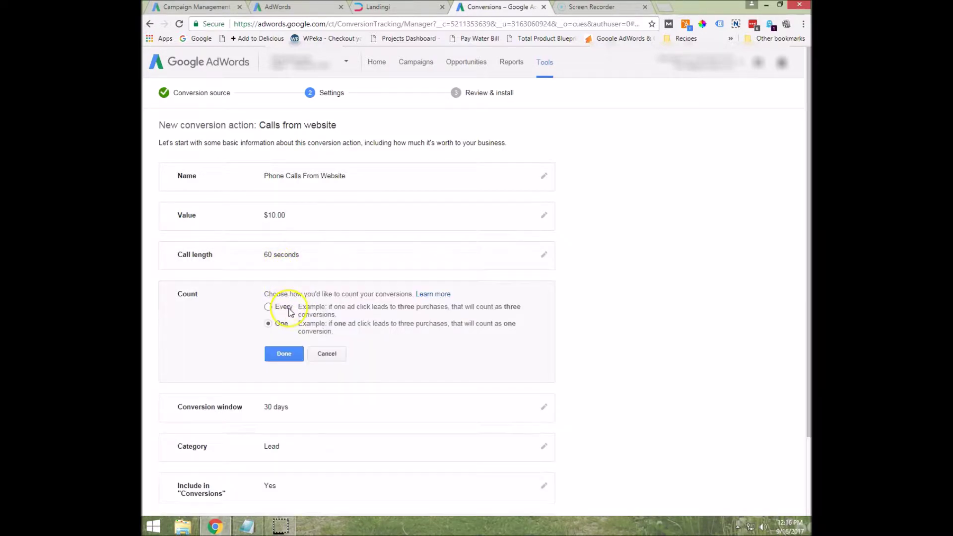
double_click(276, 325)
double_click(284, 308)
left_click(279, 324)
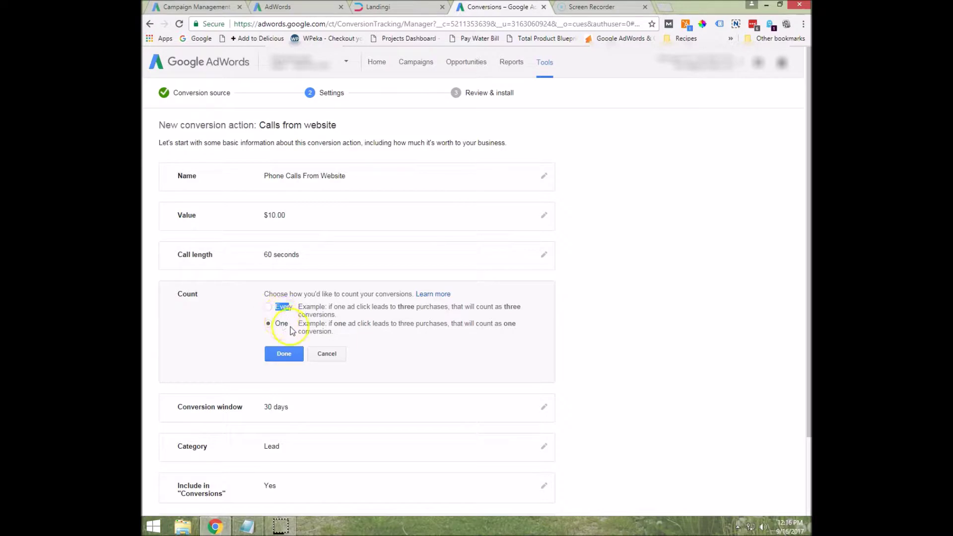
left_click(279, 354)
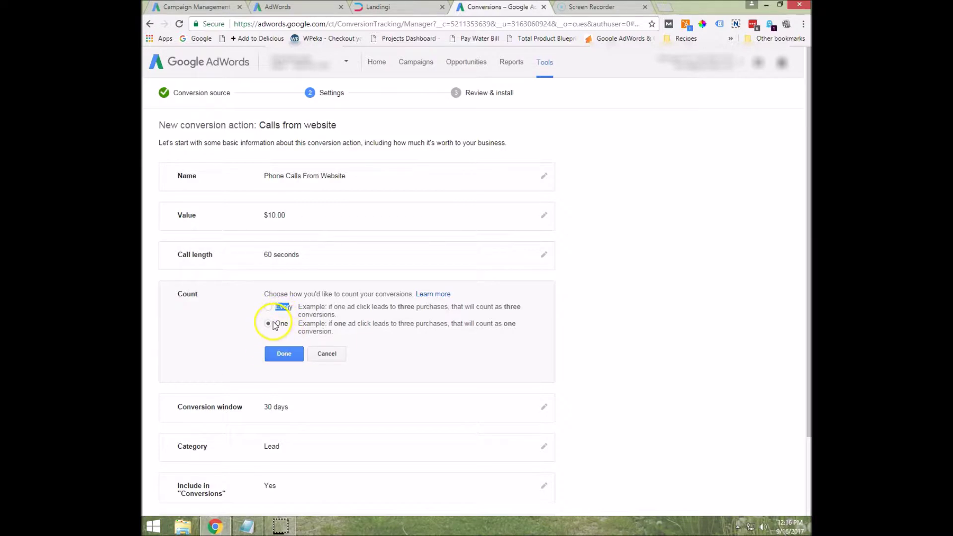
left_click(279, 352)
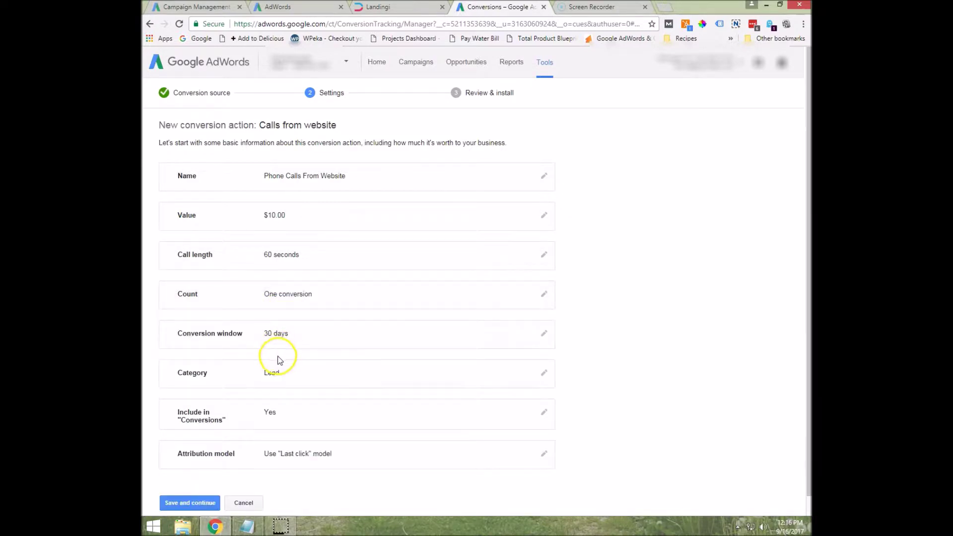
left_click(287, 327)
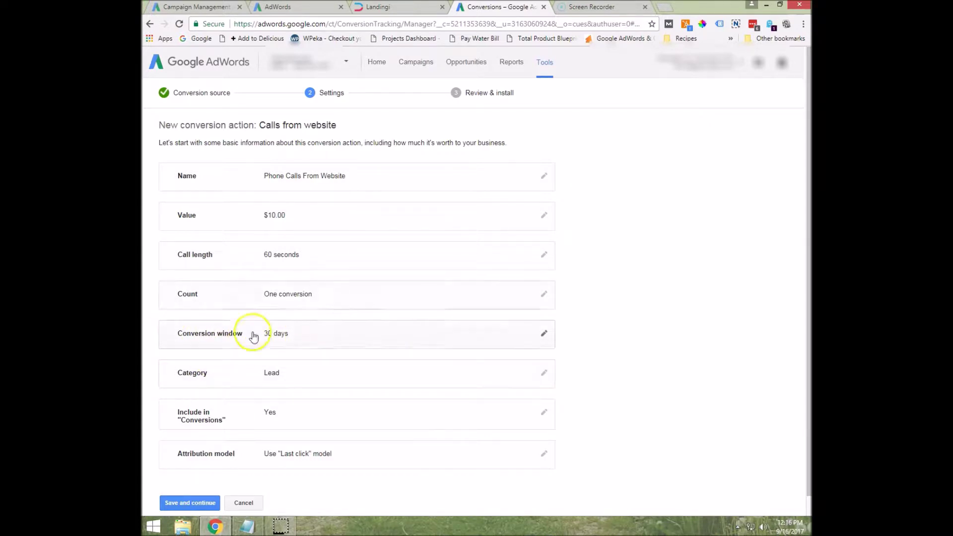
scroll(249, 343, "down", 1)
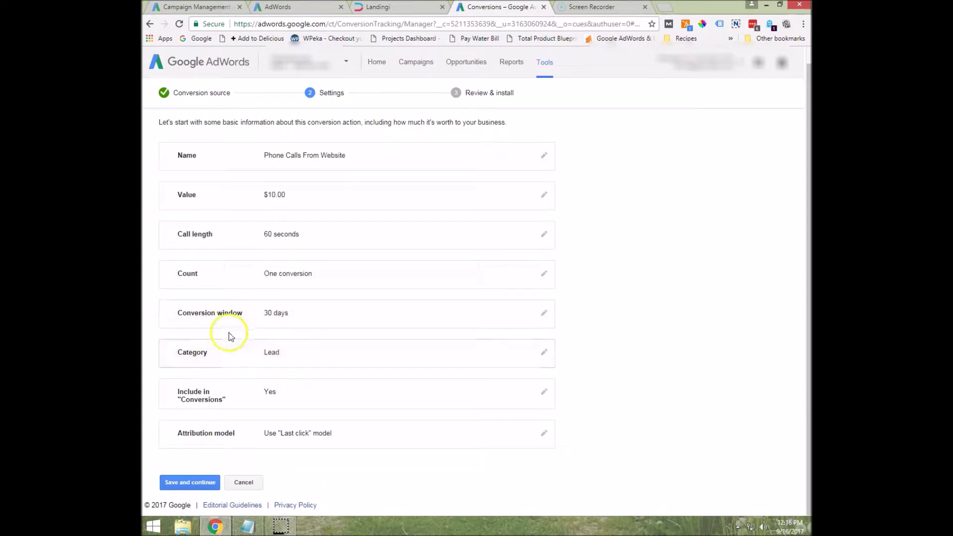
left_click(207, 486)
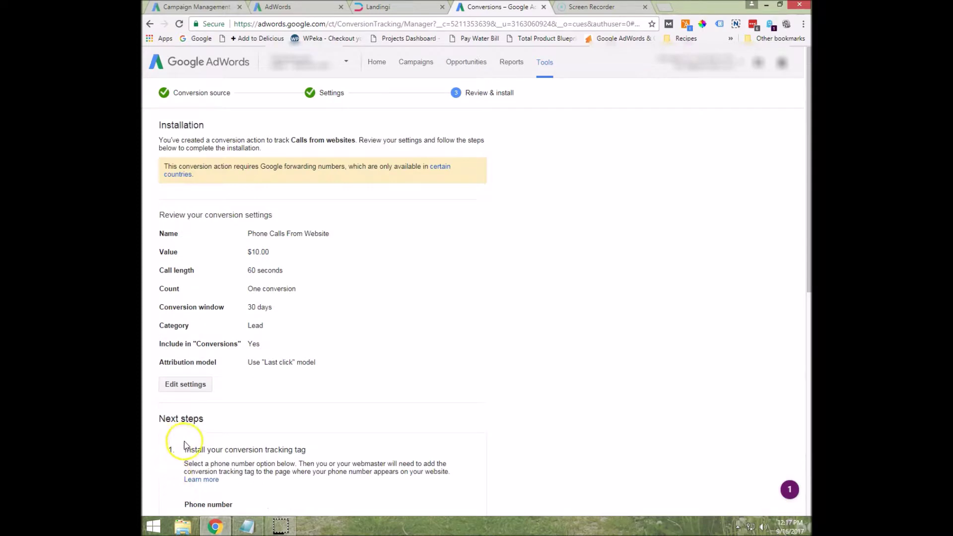
Choose to tag the phone number as it appears on your website, then select the number field.
scroll(284, 183, "down", 2)
scroll(284, 183, "down", 3)
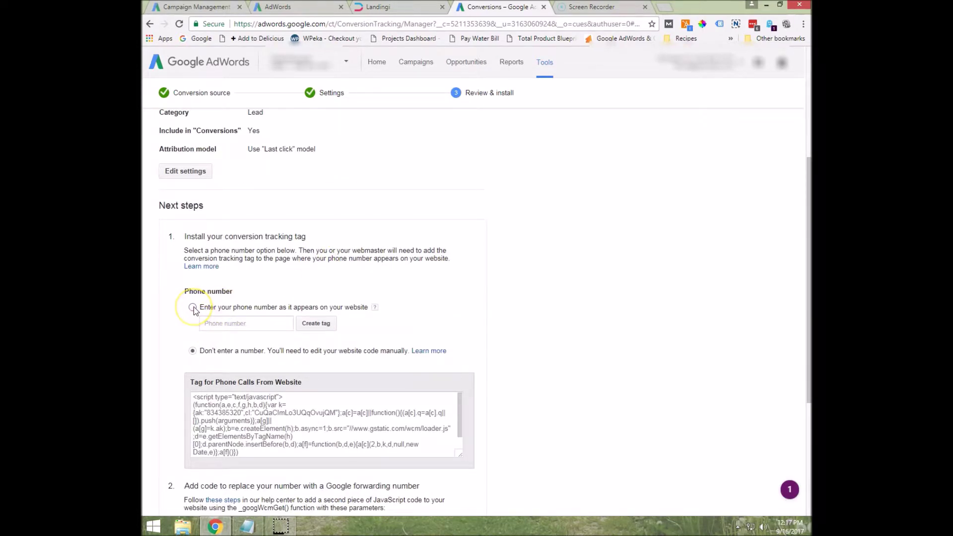
left_click(194, 307)
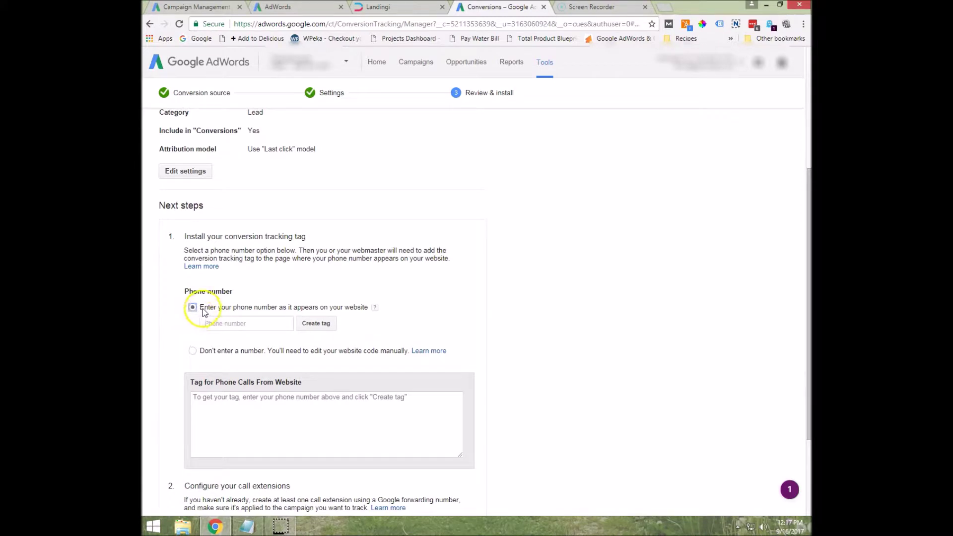
left_click(242, 324)
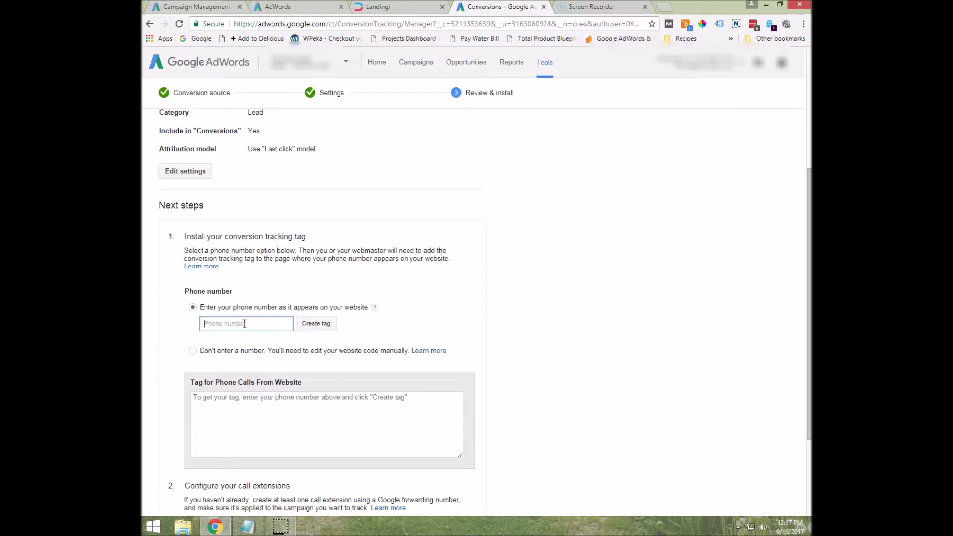
left_click(411, 10)
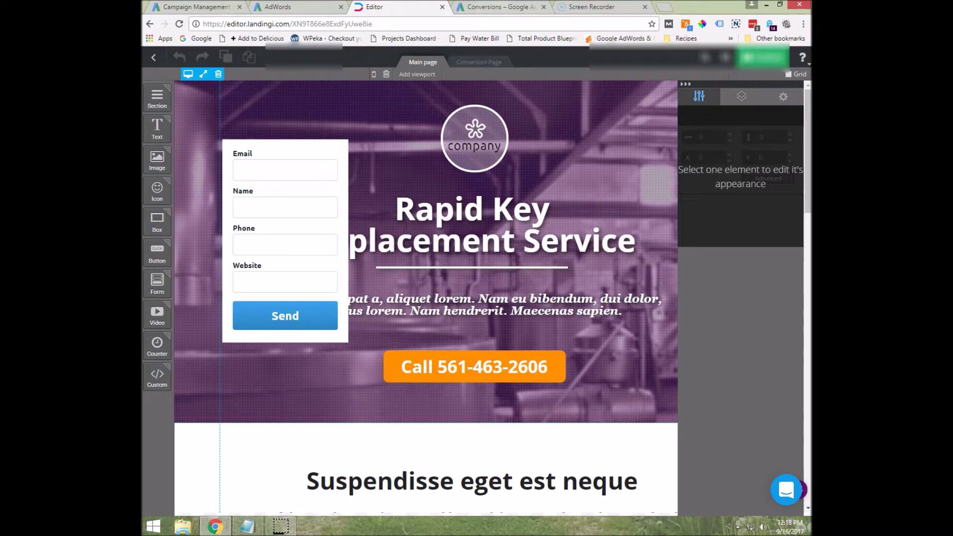
key("ctrl+Tab")
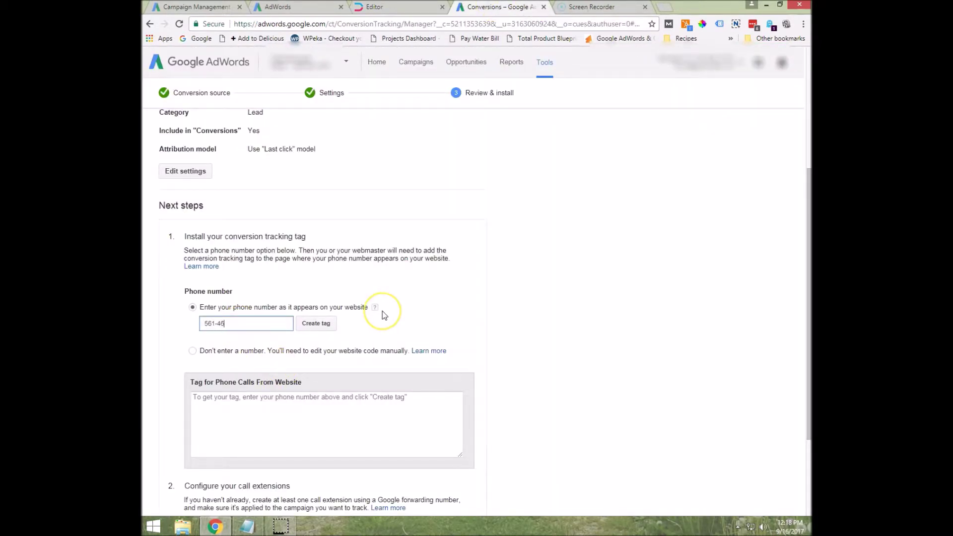
Enter the website's phone number and create the call tracking tag.
scroll(294, 248, "down", 1)
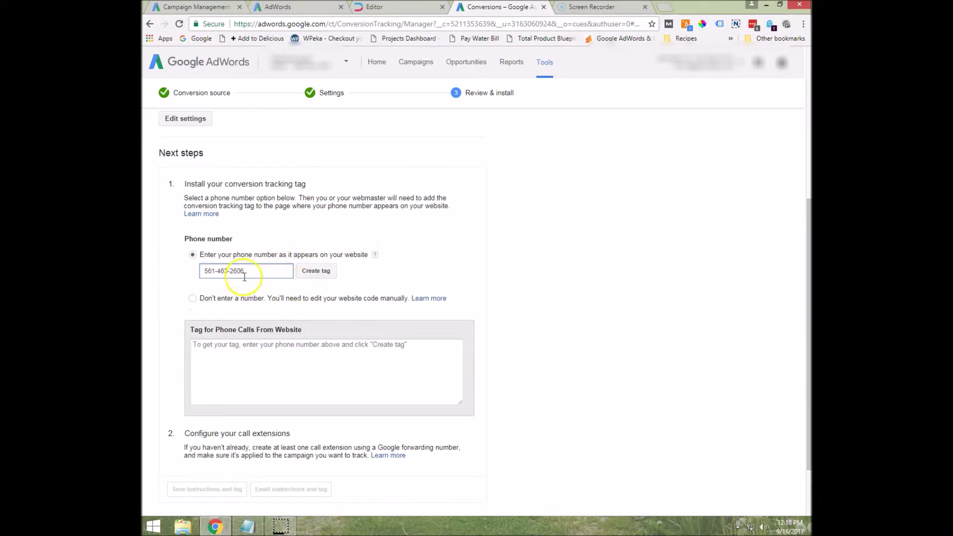
left_click(318, 273)
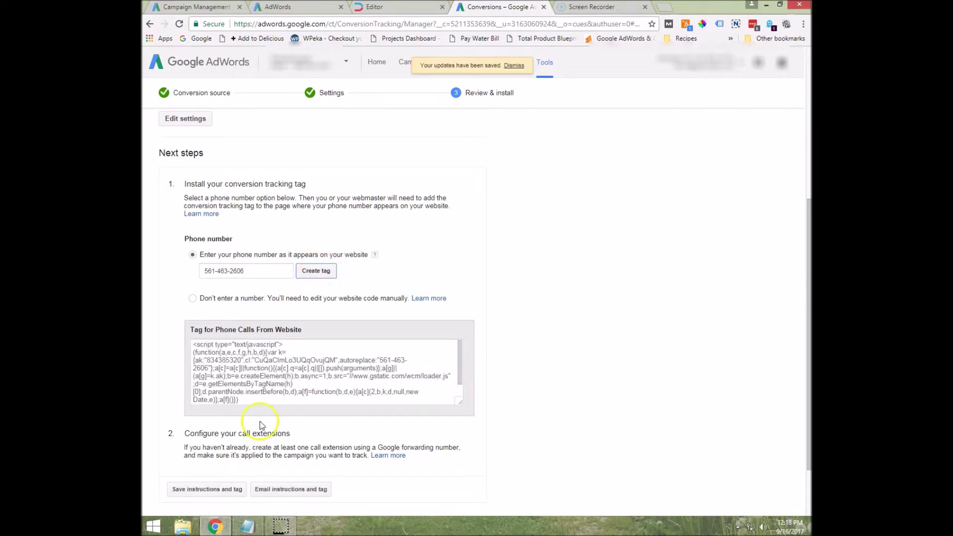
Copy the generated tag code and switch to the Landingi Car Key Demo page.
scroll(166, 341, "down", 1)
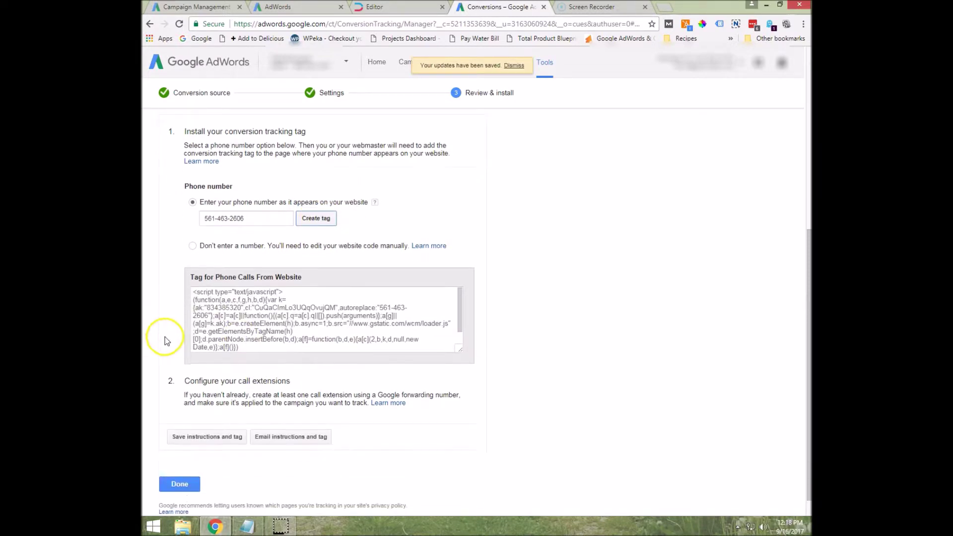
left_click(193, 292)
left_click_drag(193, 294, 420, 378)
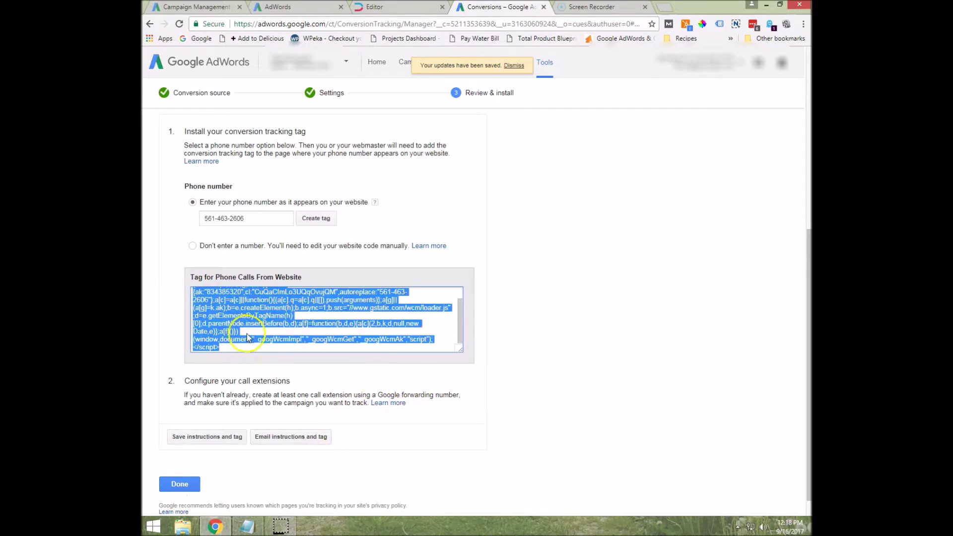
right_click(248, 309)
left_click(276, 317)
left_click(425, 6)
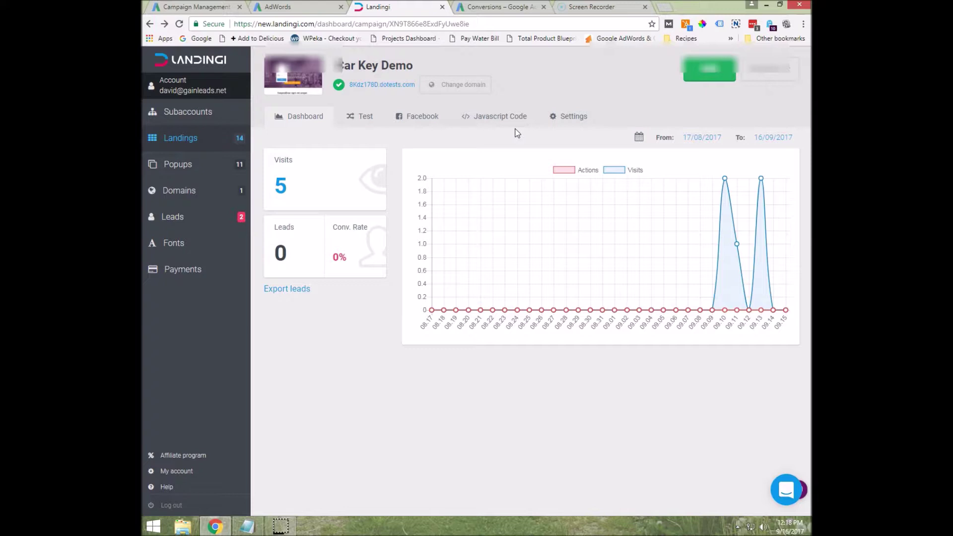
Add a Landingi JavaScript named 'Google Call Code' containing the pasted AdWords call tag.
left_click(502, 128)
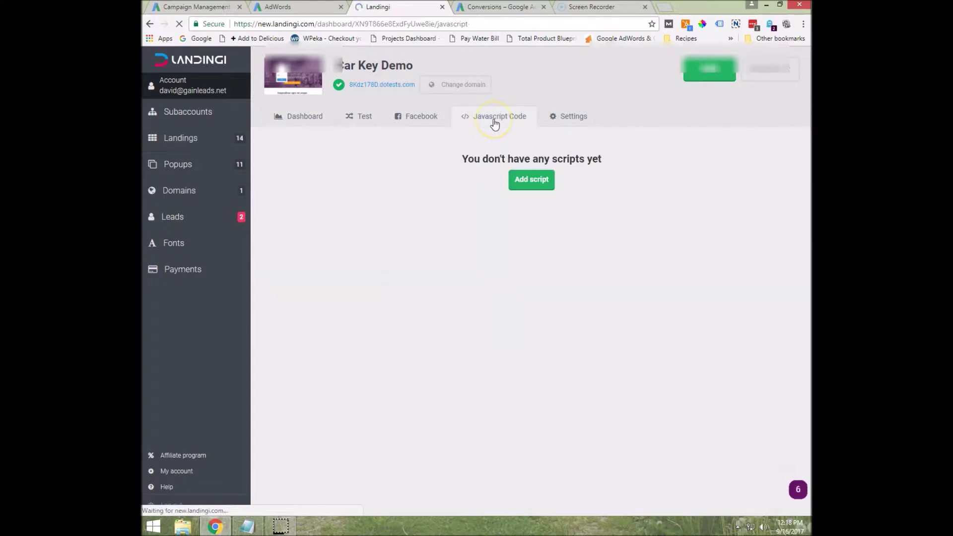
left_click(541, 178)
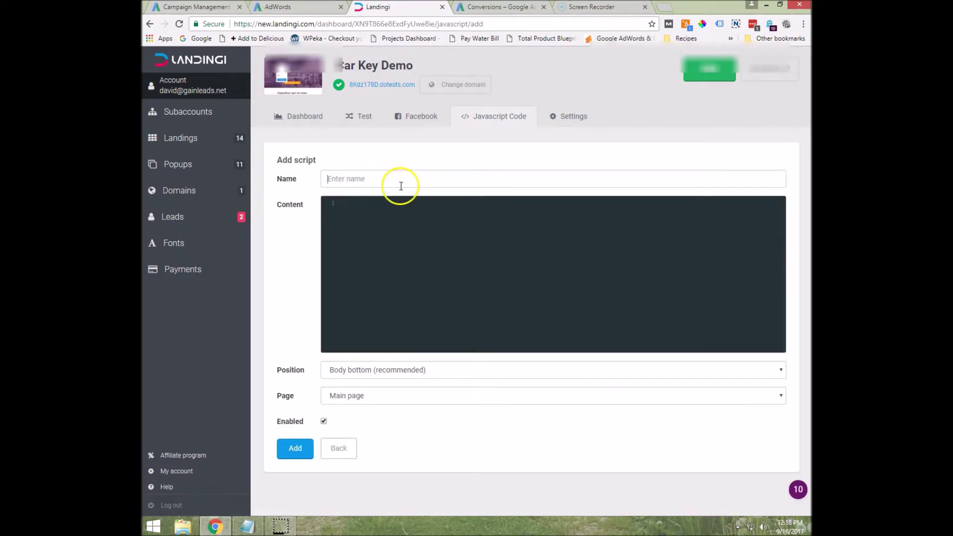
left_click(401, 186)
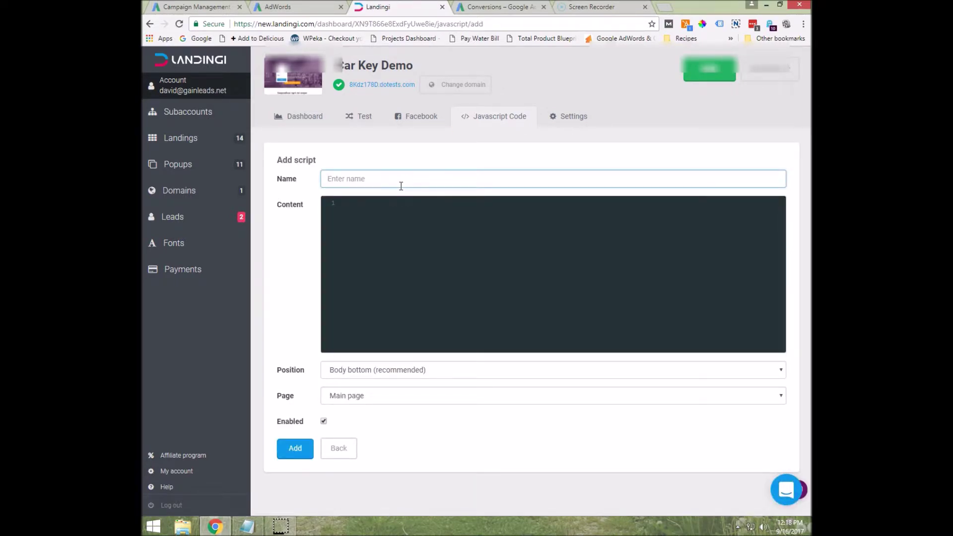
type("Google ")
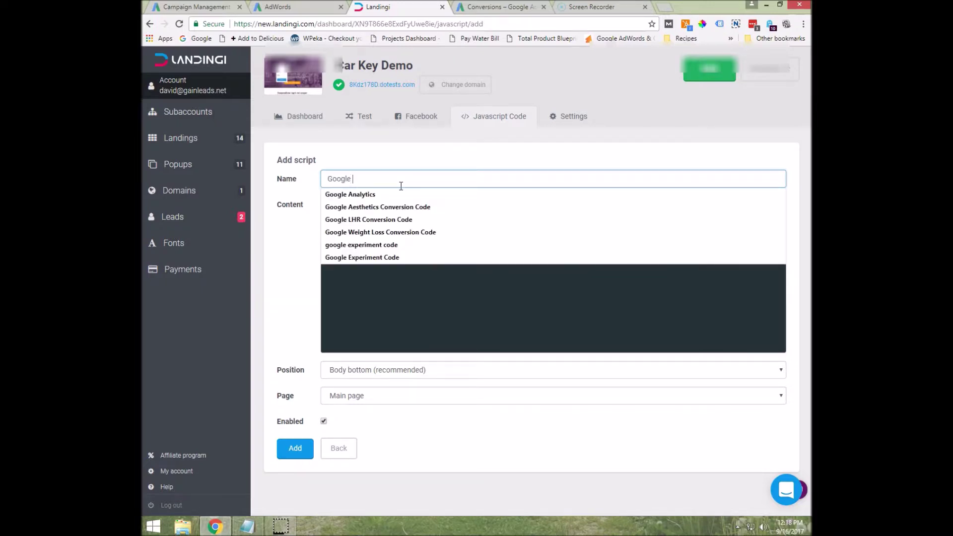
type("Call Code")
key("Tab")
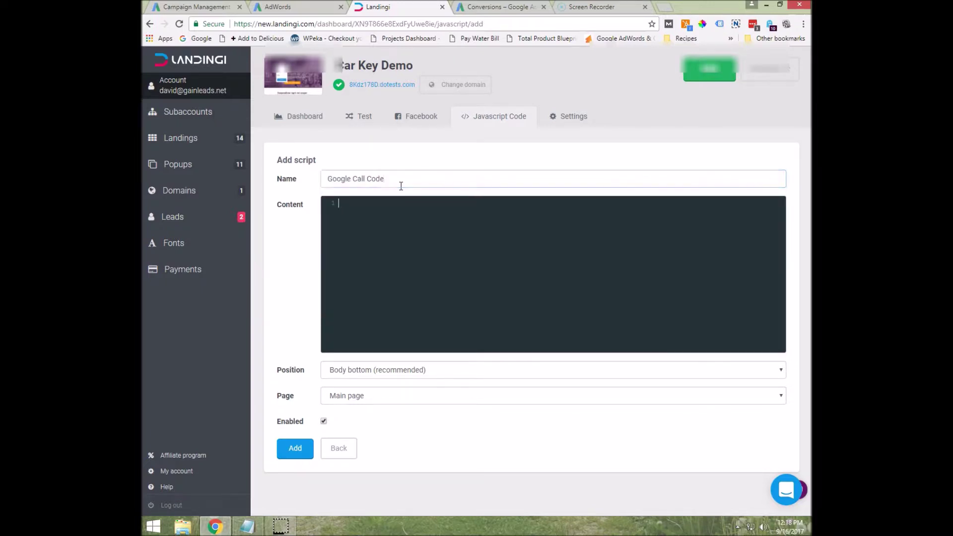
key("ctrl+v")
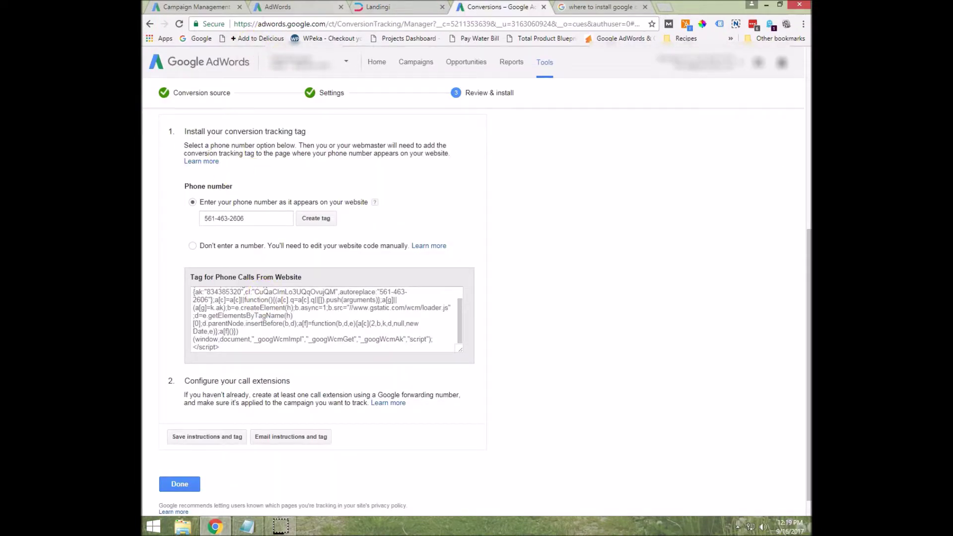
Set the Google Call Code script to Head position on Both pages and add it.
left_click(395, 7)
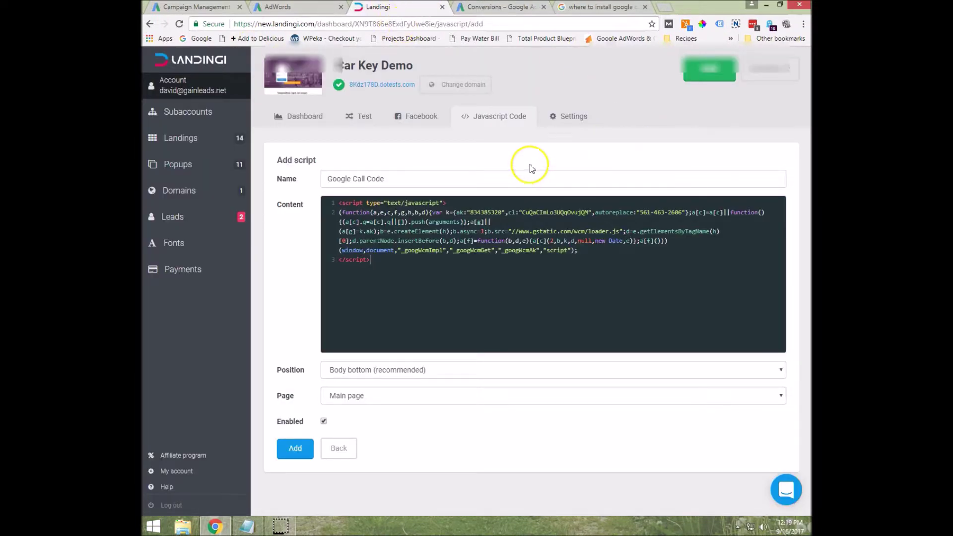
left_click(386, 293)
left_click(382, 371)
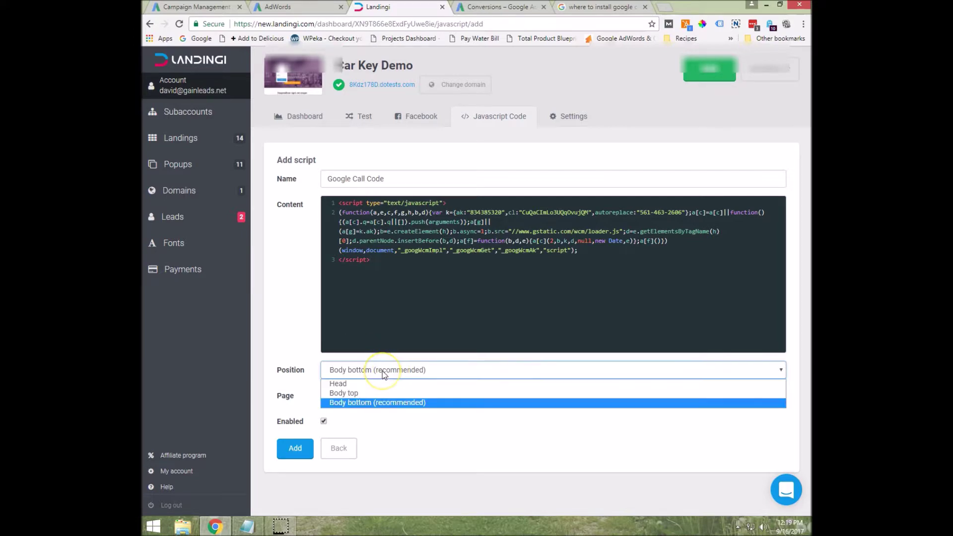
left_click(347, 383)
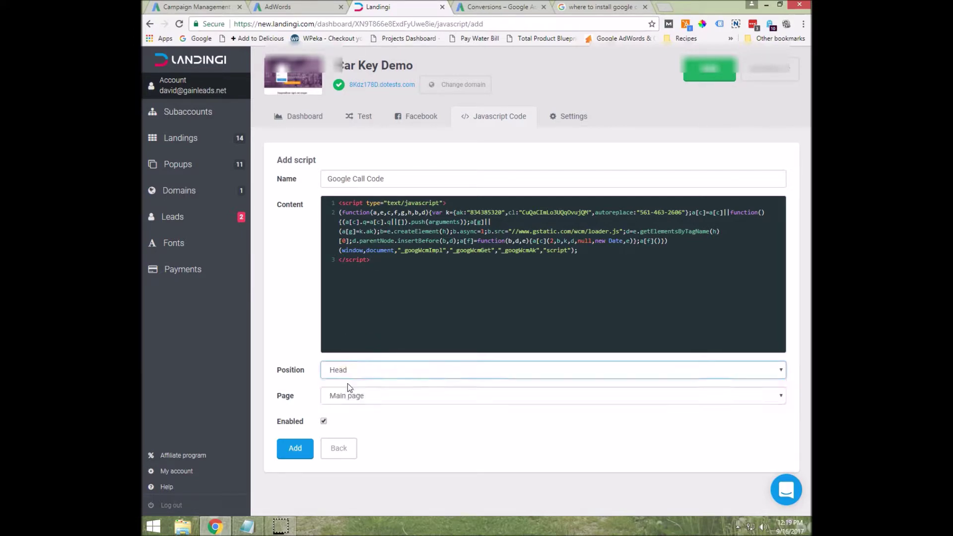
left_click(362, 395)
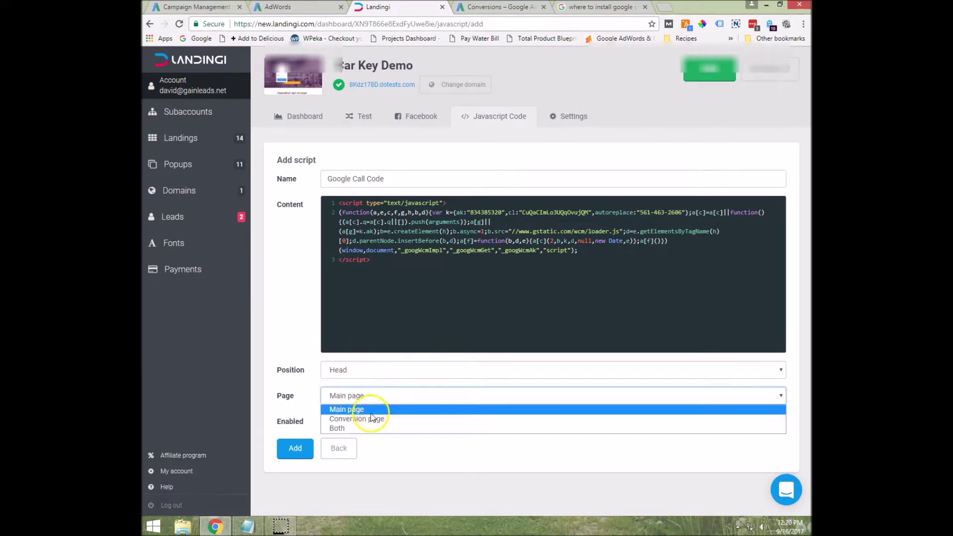
left_click(340, 428)
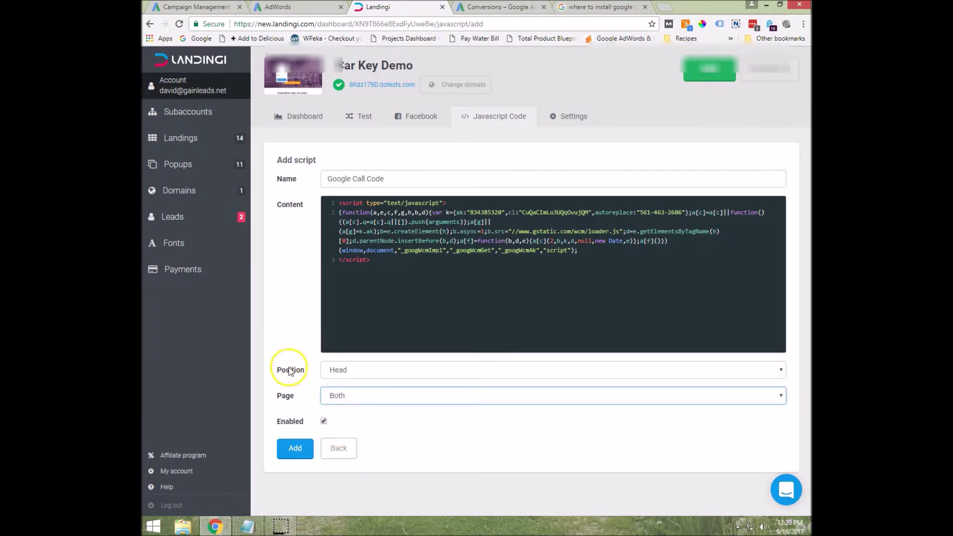
left_click(290, 449)
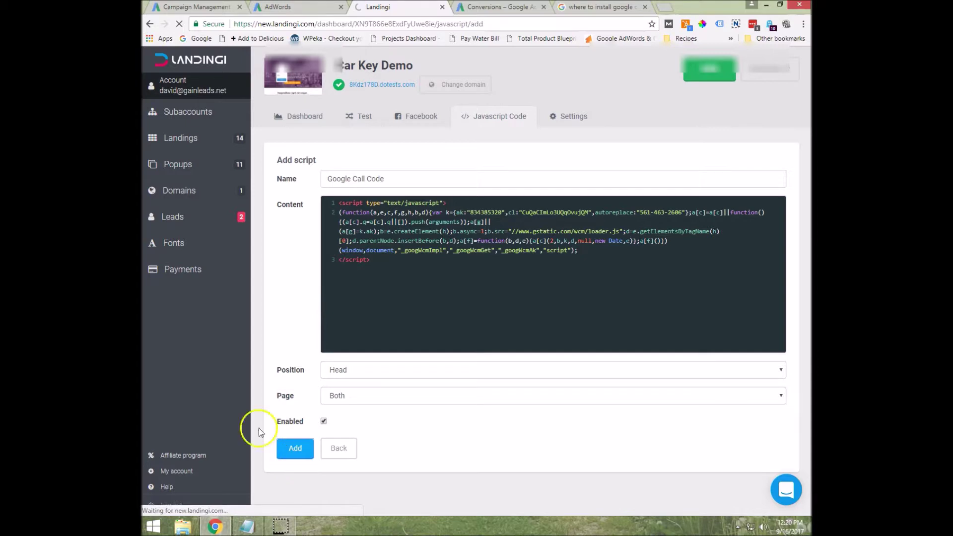
left_click(500, 7)
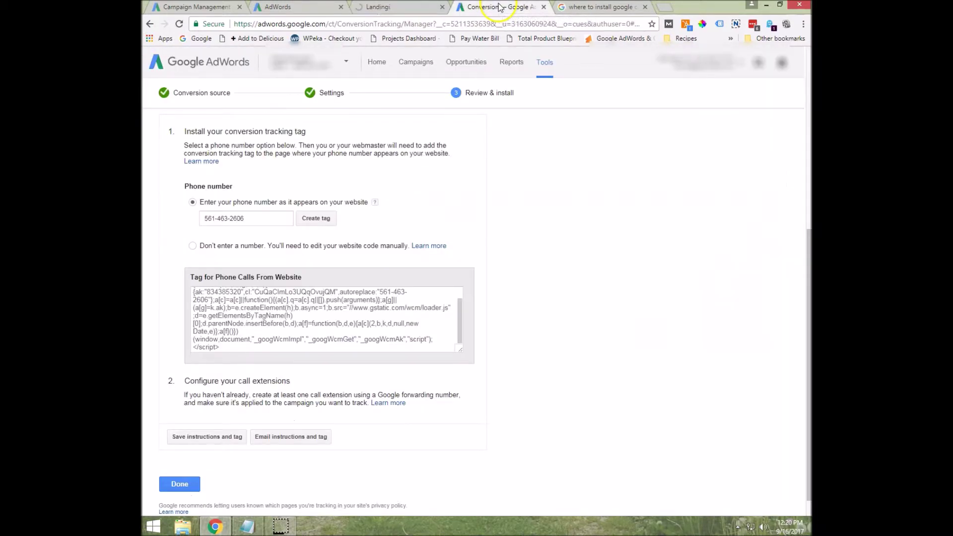
Finish the call tag setup and continue to the campaign's call extensions.
scroll(249, 378, "down", 2)
left_click(188, 456)
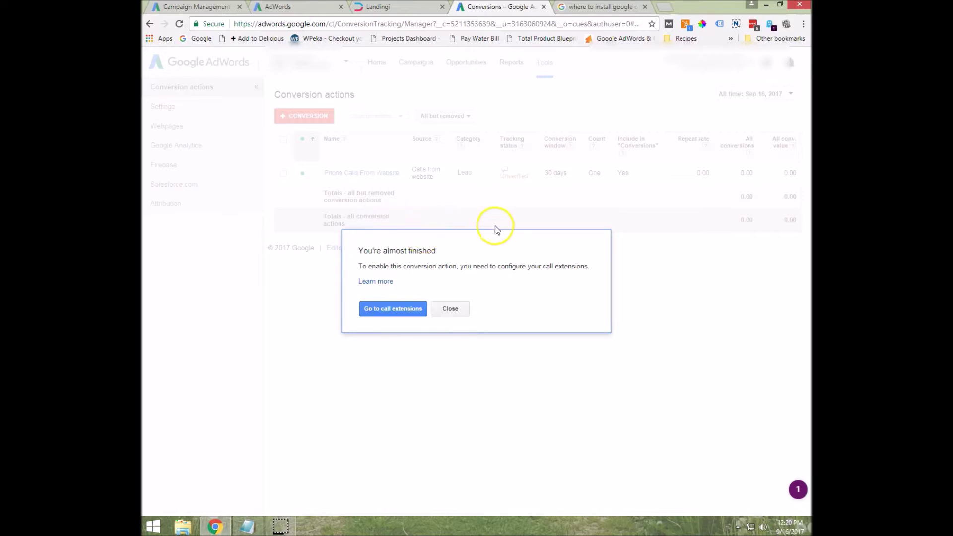
left_click(388, 310)
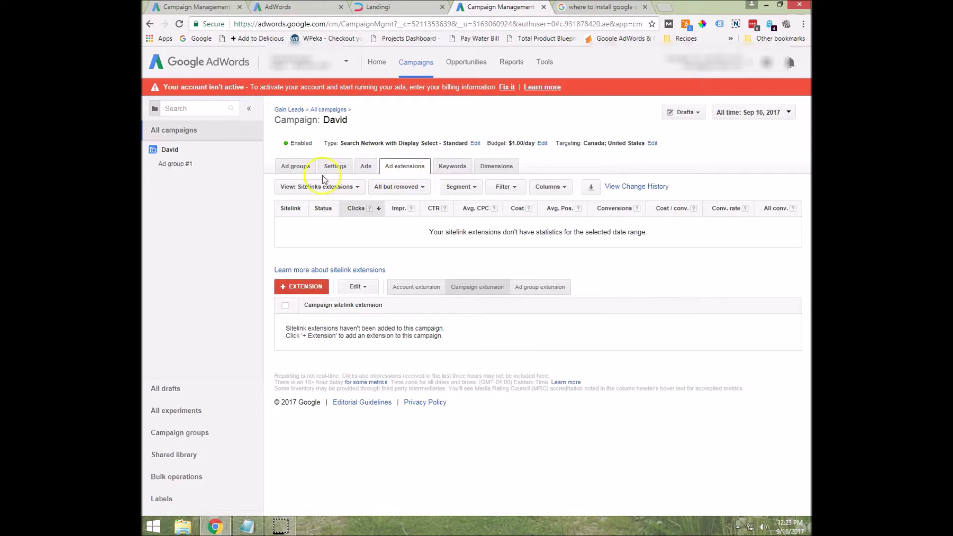
Add a call extension to campaign David with a new business number and call reporting on.
left_click(340, 190)
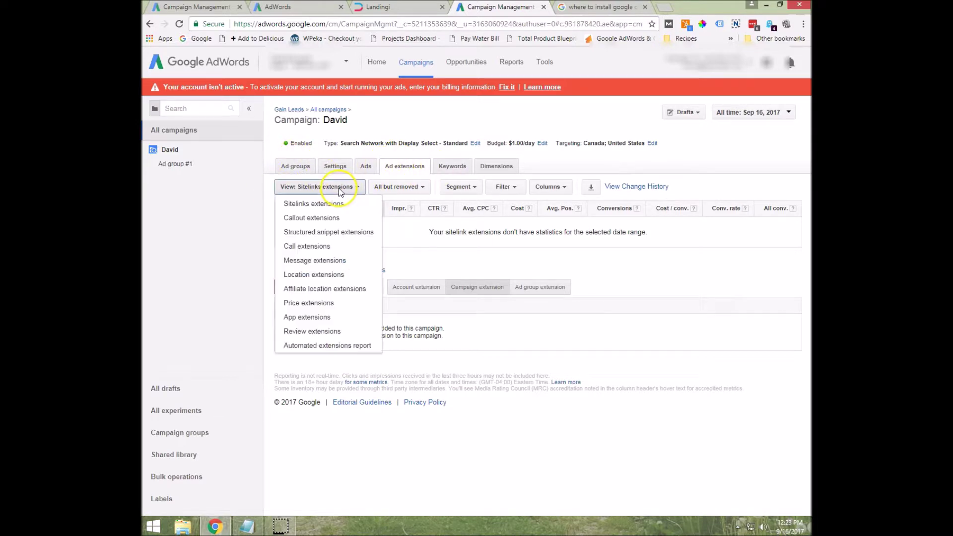
left_click(301, 247)
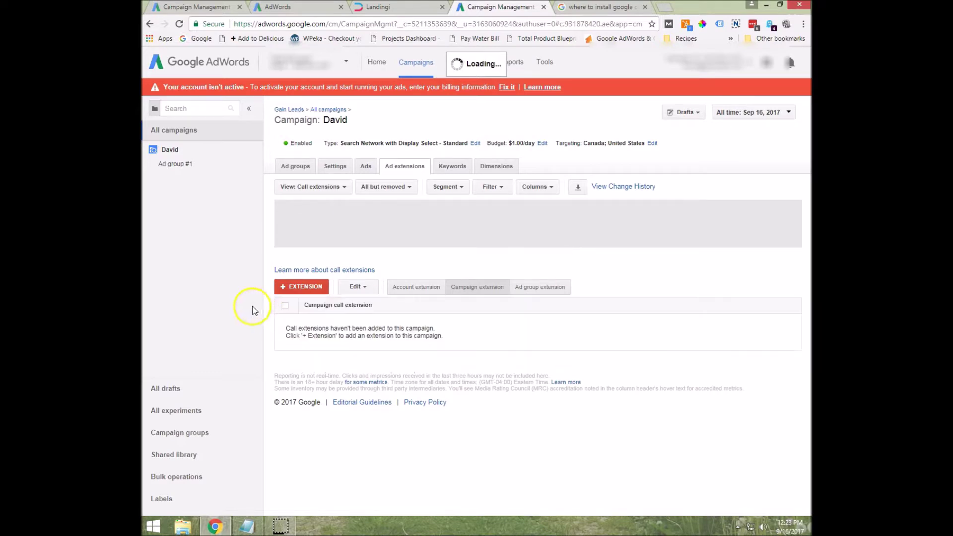
left_click(298, 290)
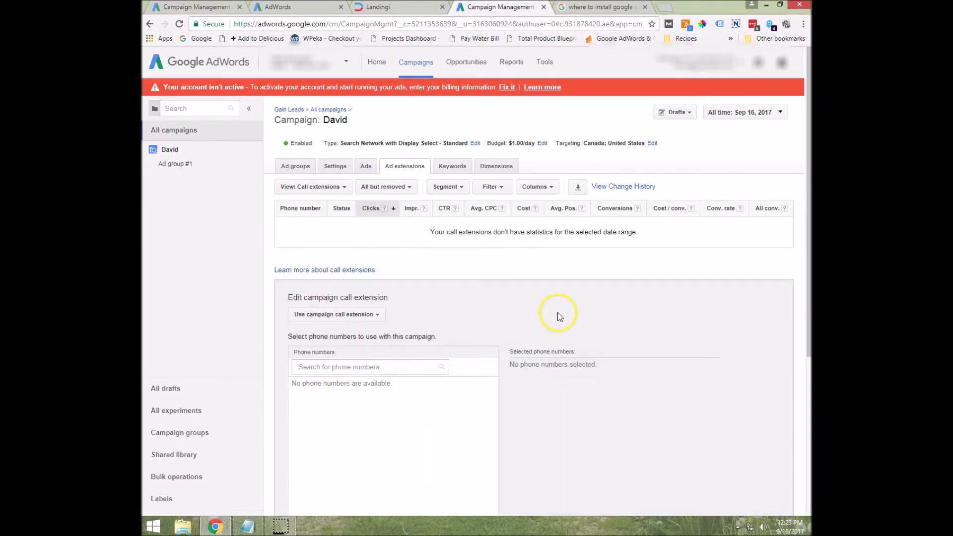
scroll(517, 326, "down", 3)
left_click(318, 404)
left_click(566, 258)
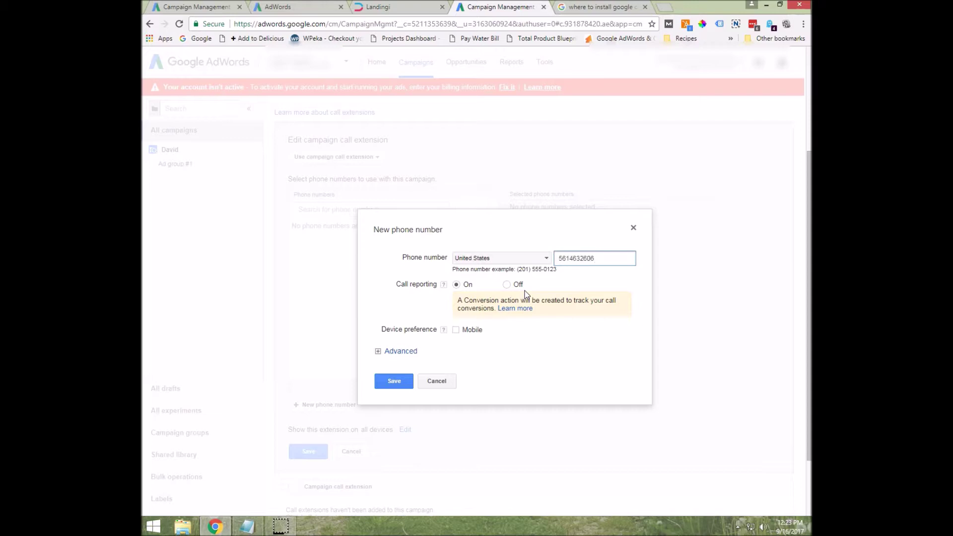
left_click(378, 352)
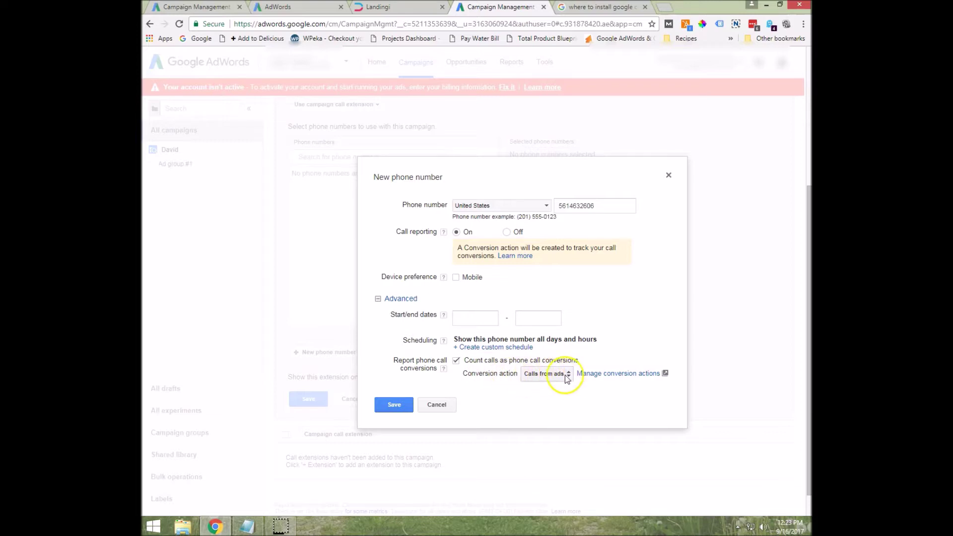
left_click(395, 406)
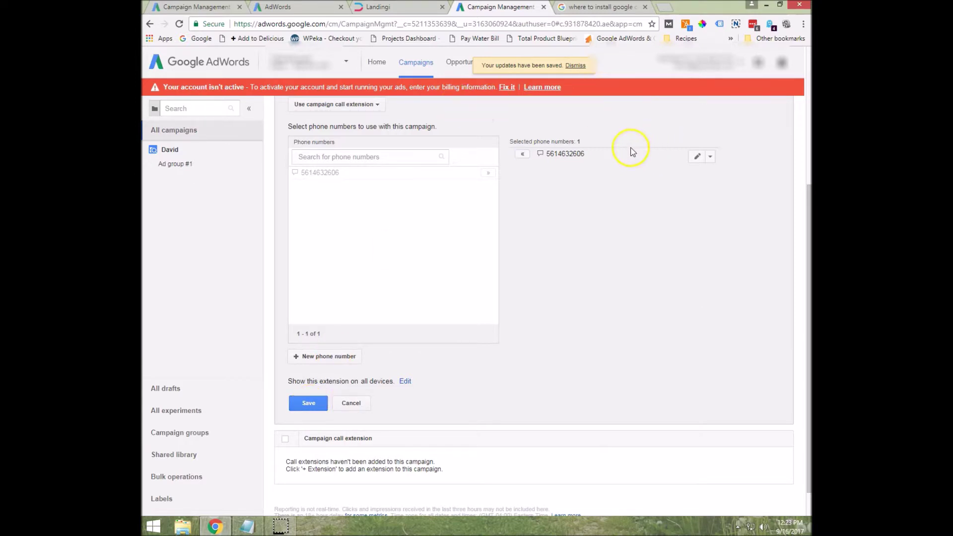
left_click(310, 403)
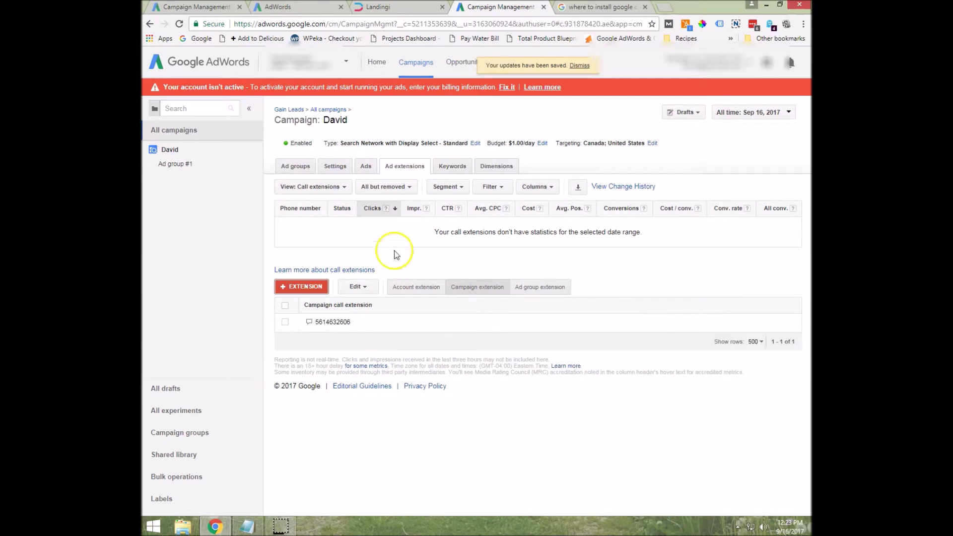
Check that Phone Calls From Website is listed as an unverified conversion action, then return to Landingi.
left_click(579, 65)
left_click(545, 62)
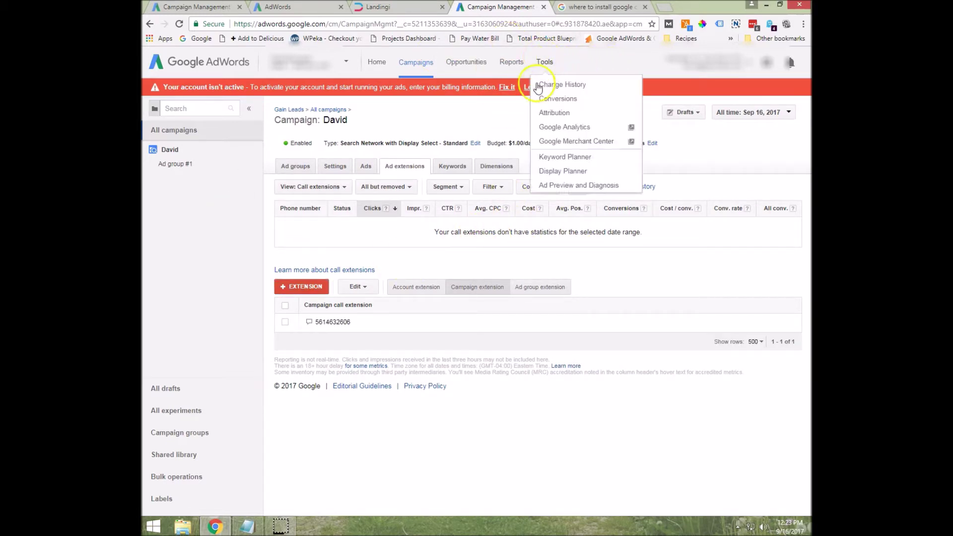
left_click(574, 93)
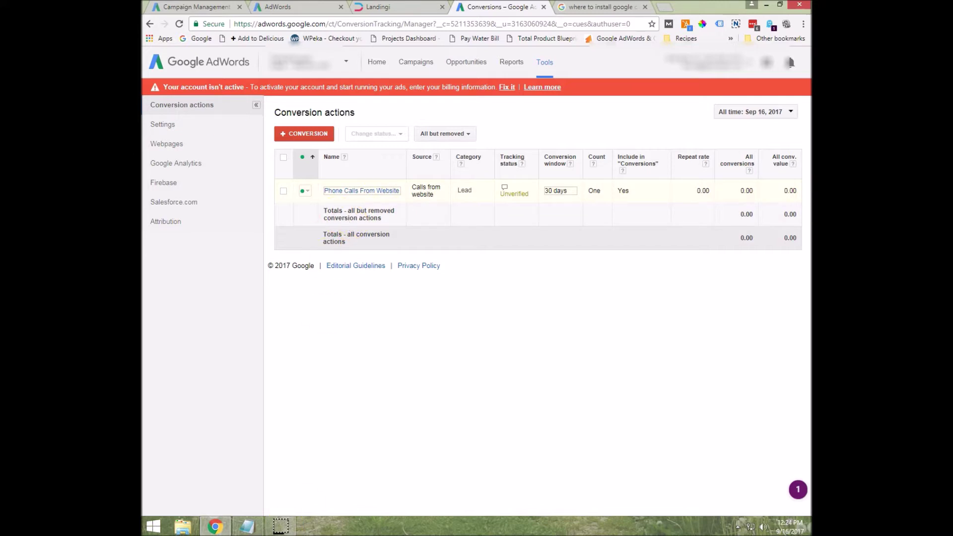
left_click(385, 7)
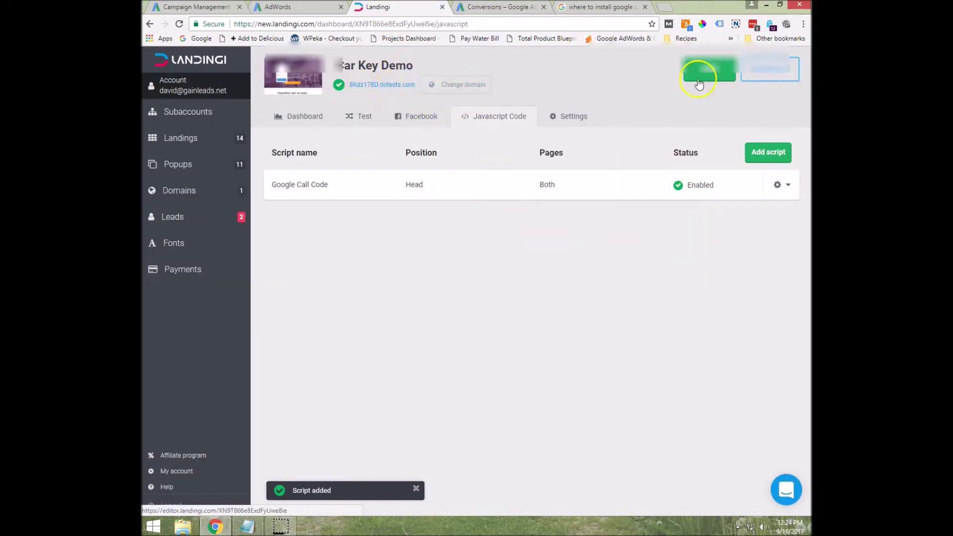
Open the published landing page, copy its URL, and open a new incognito Chrome window.
left_click(382, 85)
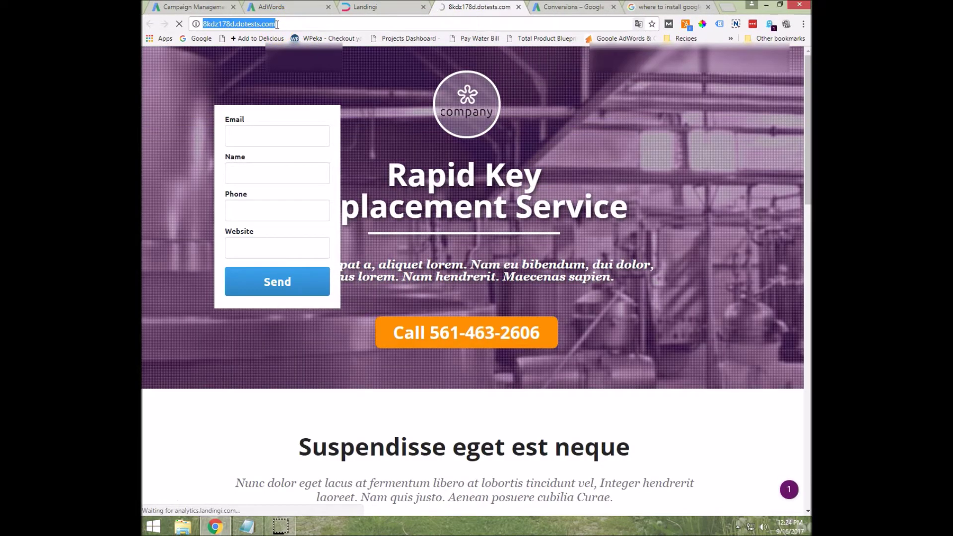
right_click(277, 24)
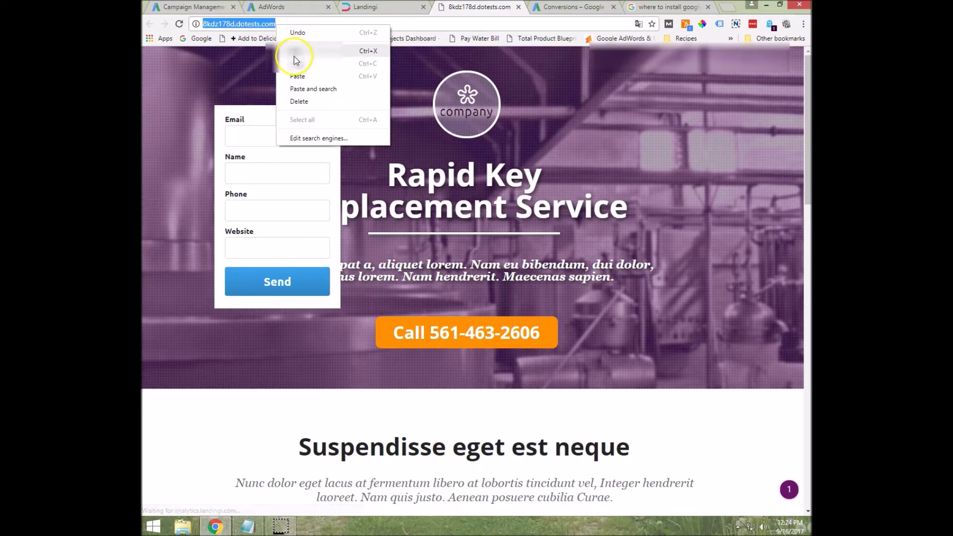
left_click(298, 62)
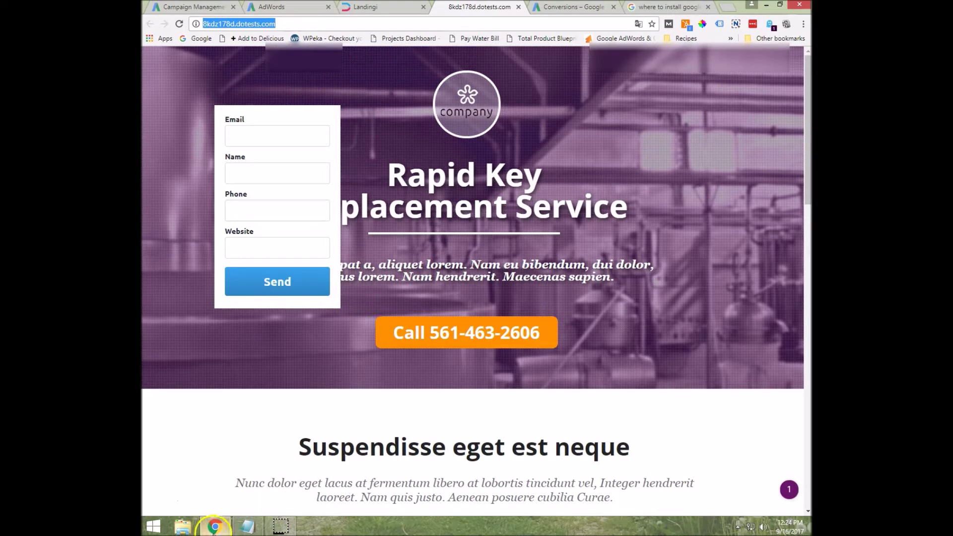
right_click(218, 529)
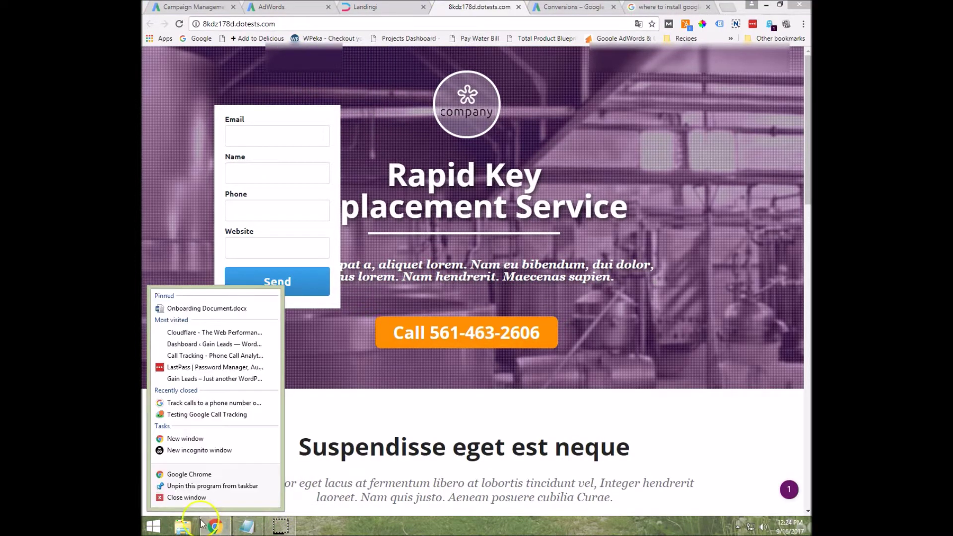
left_click(202, 451)
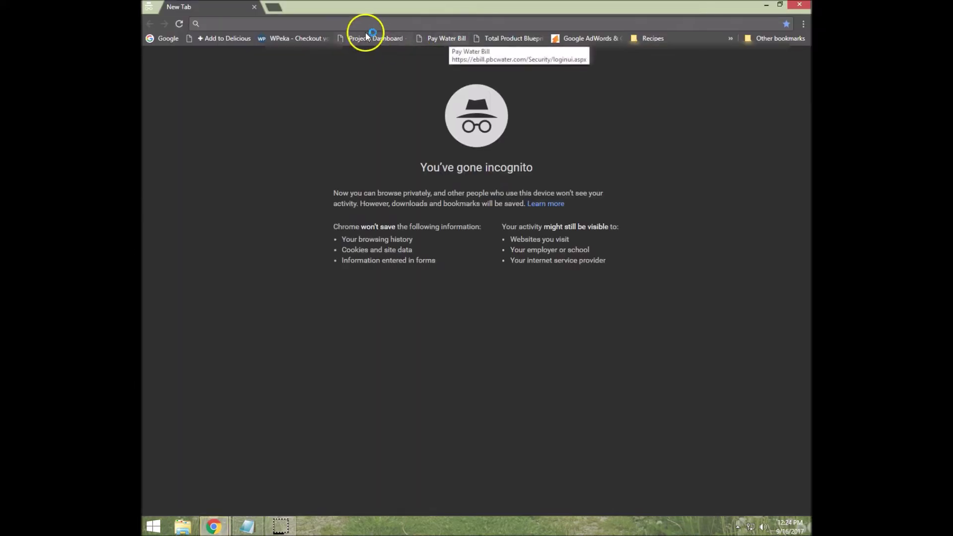
Paste the landing page URL into the incognito address bar and copy /#google-wcc-force from Notepad.
right_click(364, 23)
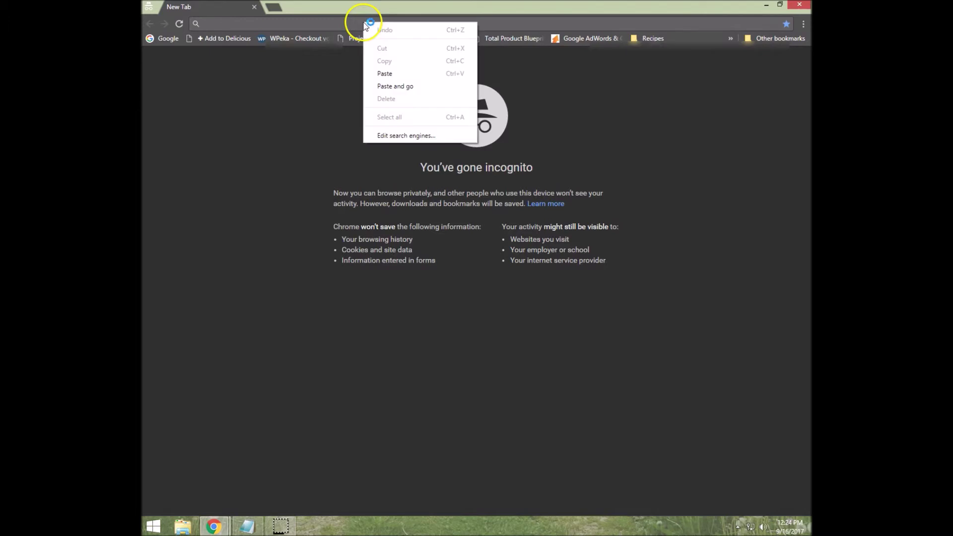
left_click(390, 71)
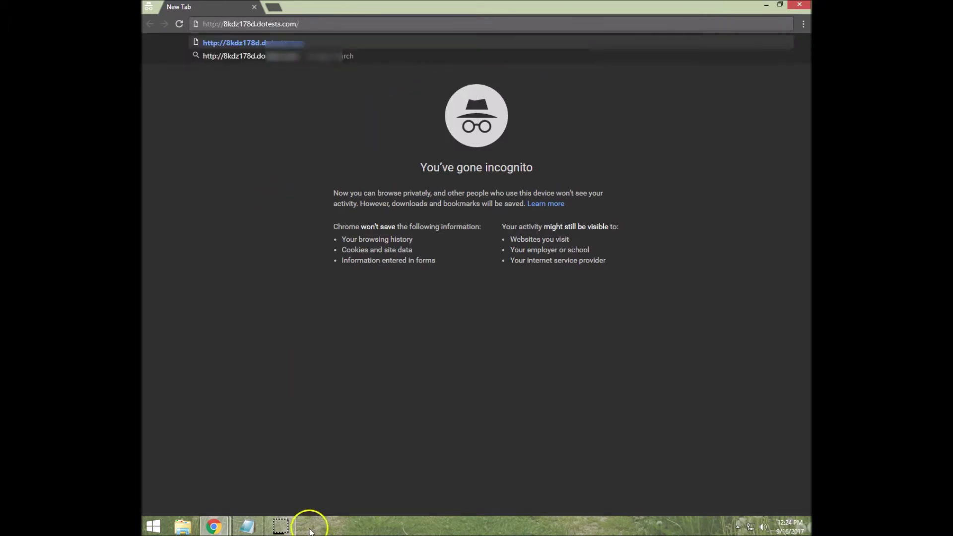
left_click(247, 526)
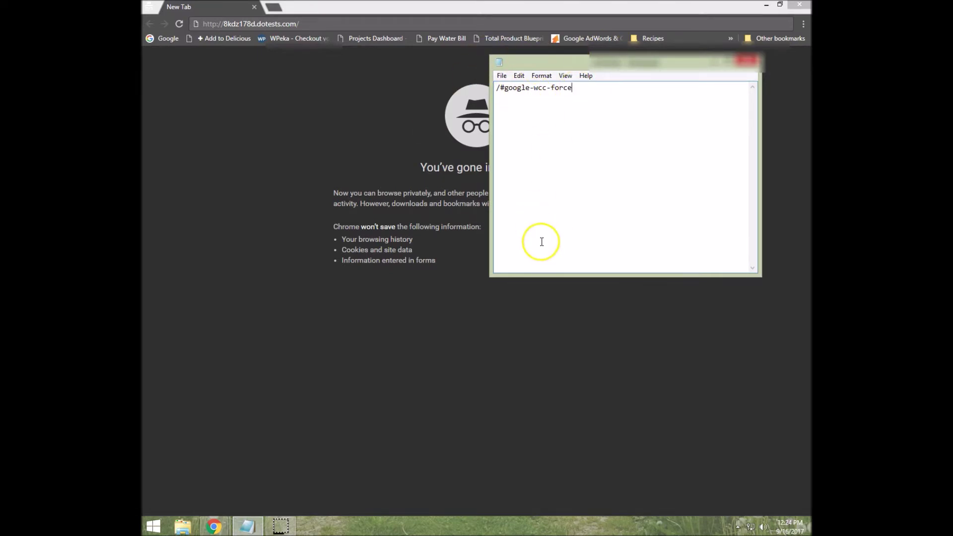
left_click_drag(543, 277, 539, 499)
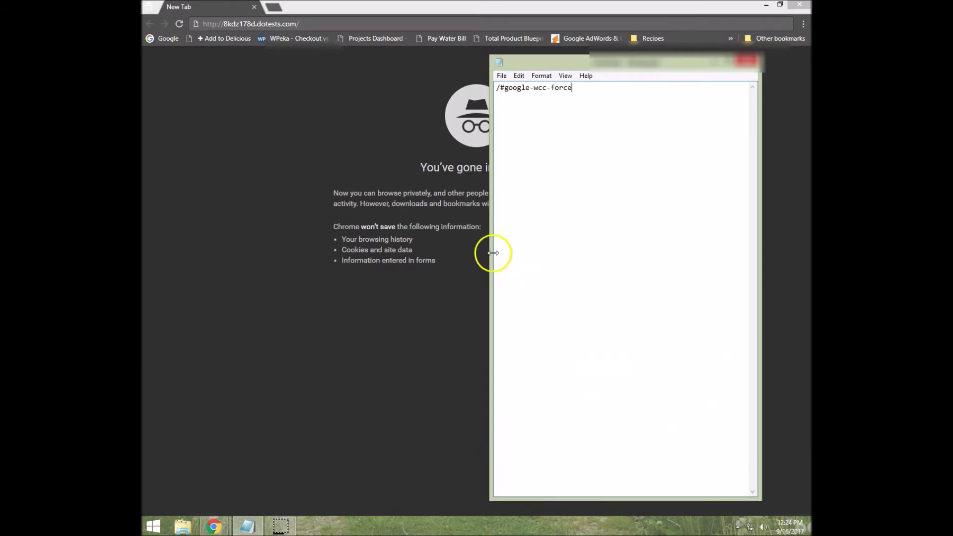
left_click_drag(494, 221, 280, 221)
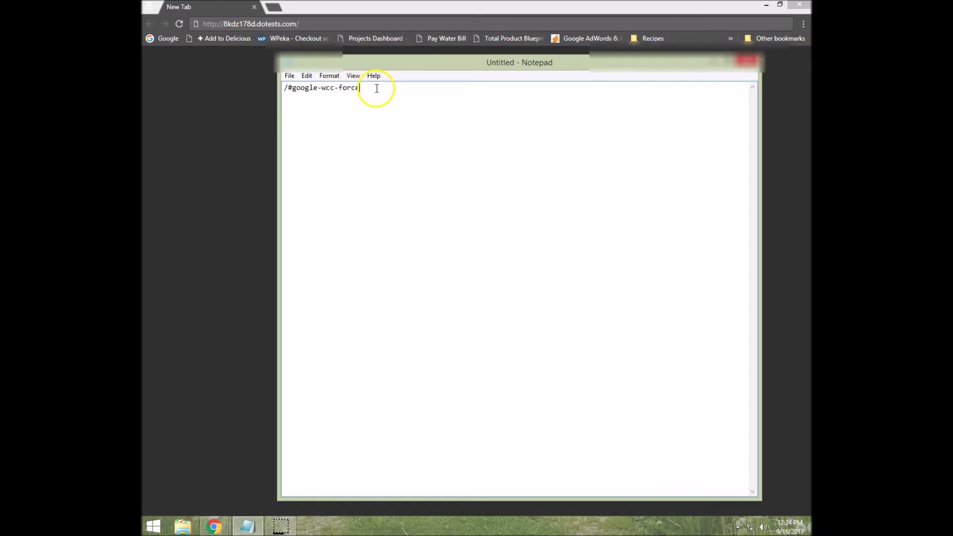
left_click_drag(377, 89, 253, 88)
right_click(300, 88)
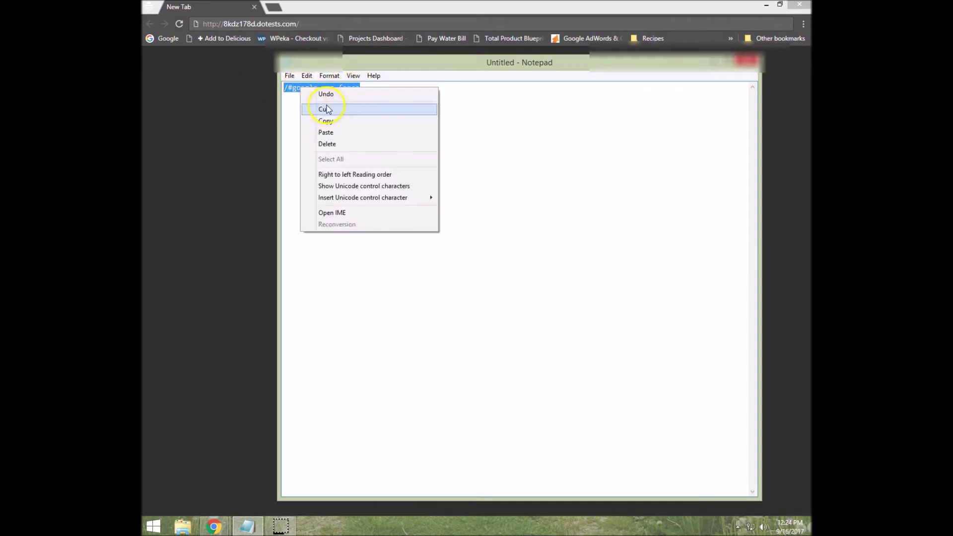
left_click(320, 120)
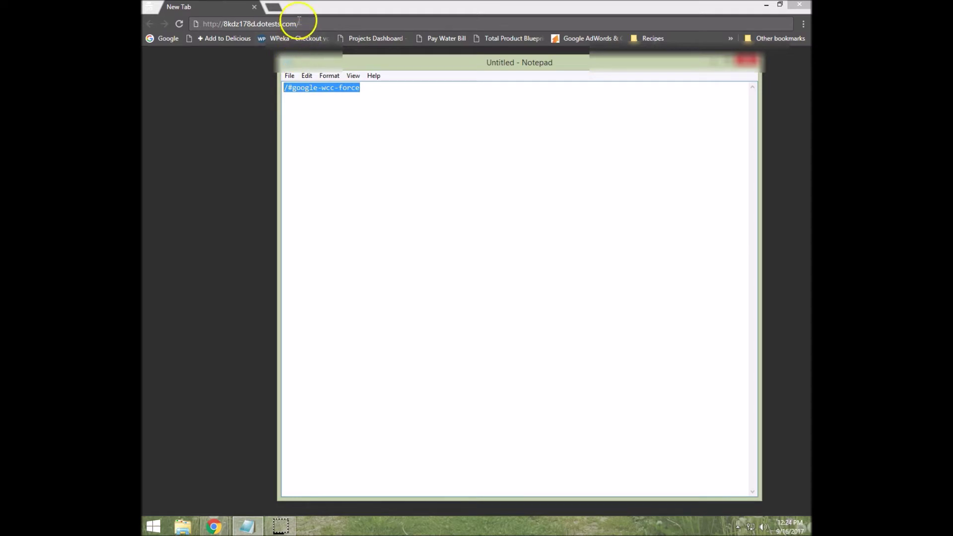
Load the landing page with the /#google-wcc-force suffix and test its call button.
left_click(299, 21)
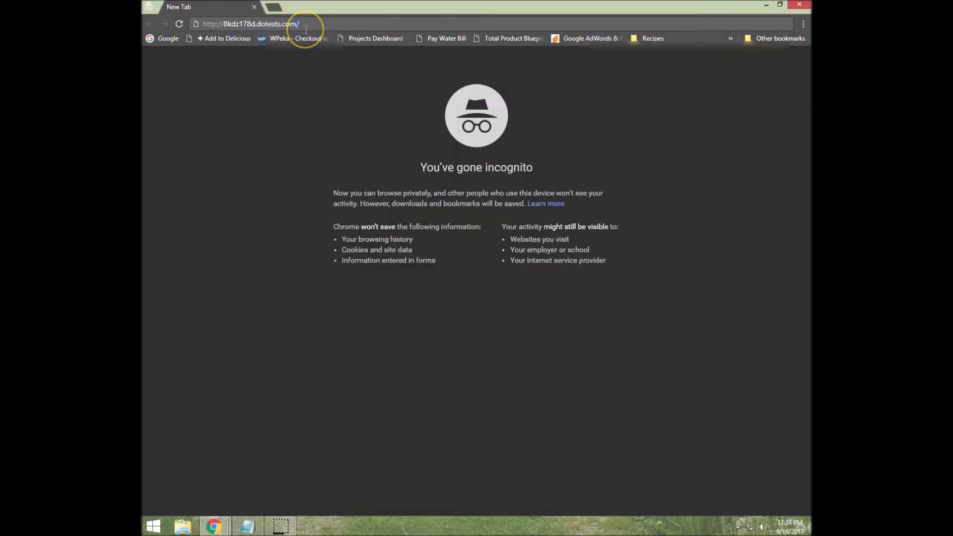
key("ctrl+v")
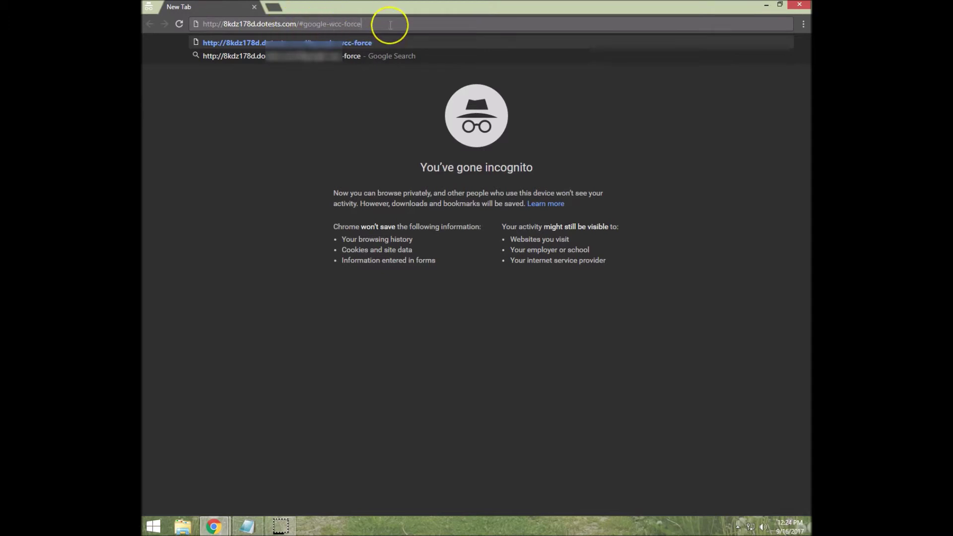
key("Return")
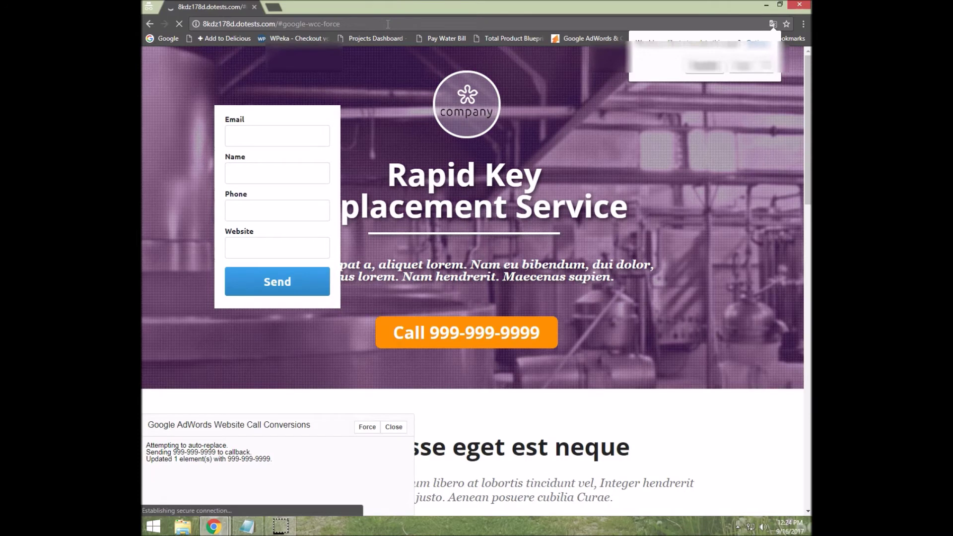
left_click_drag(543, 326, 412, 334)
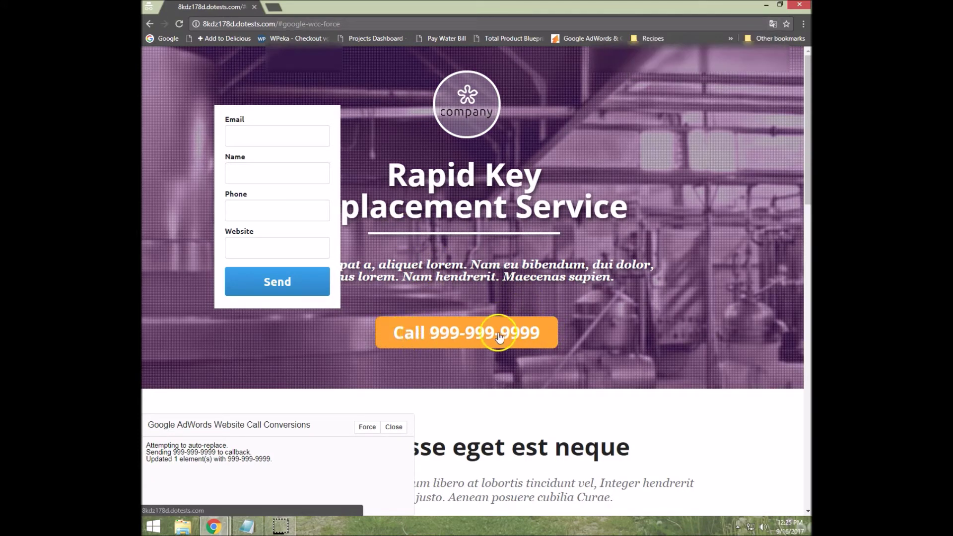
left_click(442, 340)
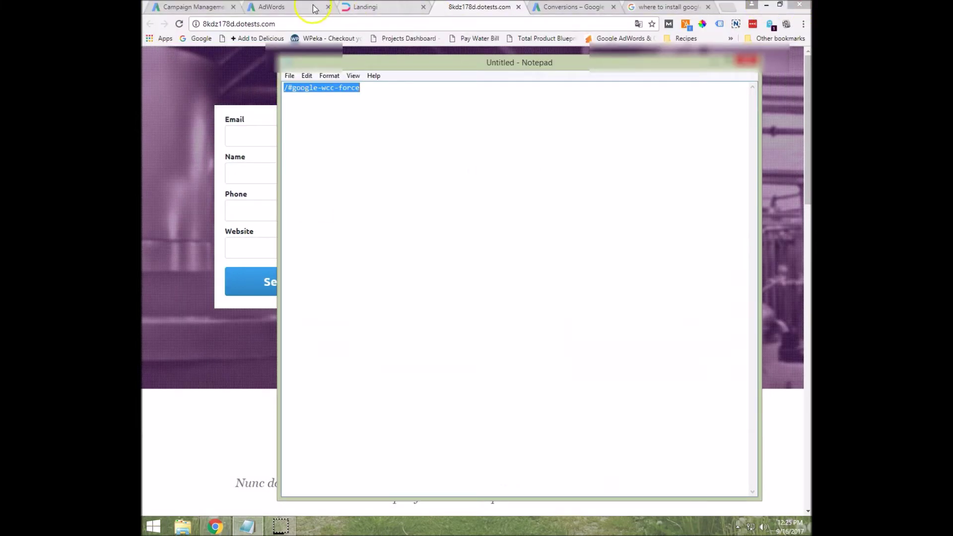
left_click(304, 8)
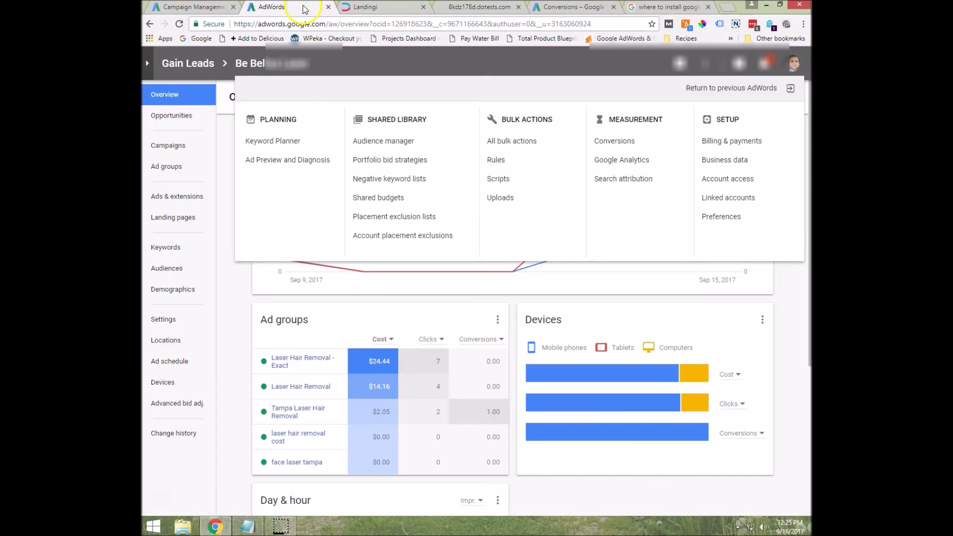
Switch to the all-campaigns Keywords report in AdWords.
left_click(196, 7)
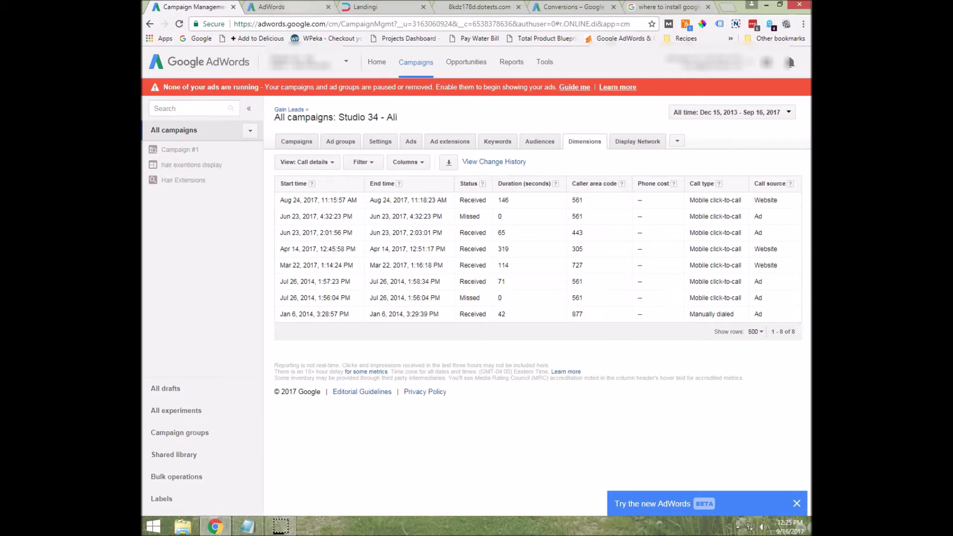
left_click(487, 143)
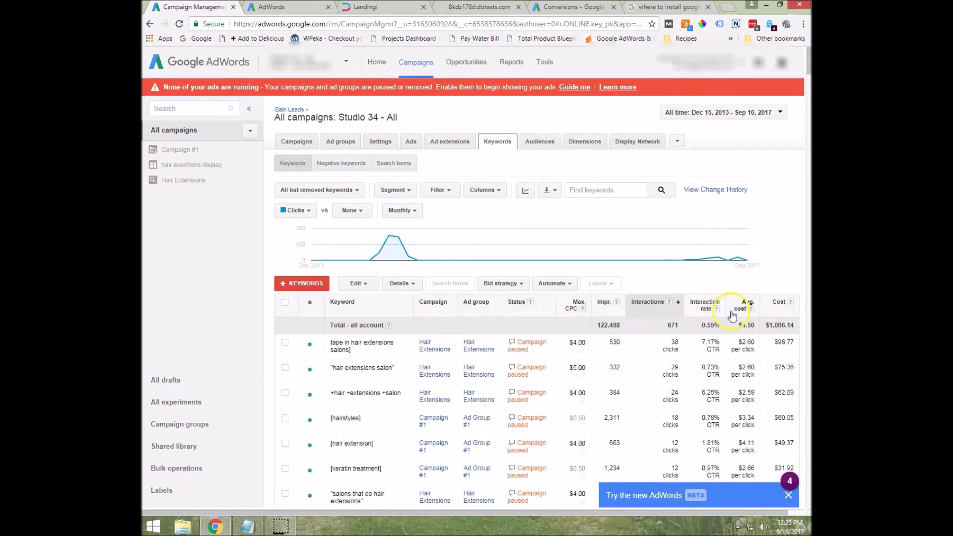
scroll(722, 318, "down", 2)
scroll(687, 206, "up", 2)
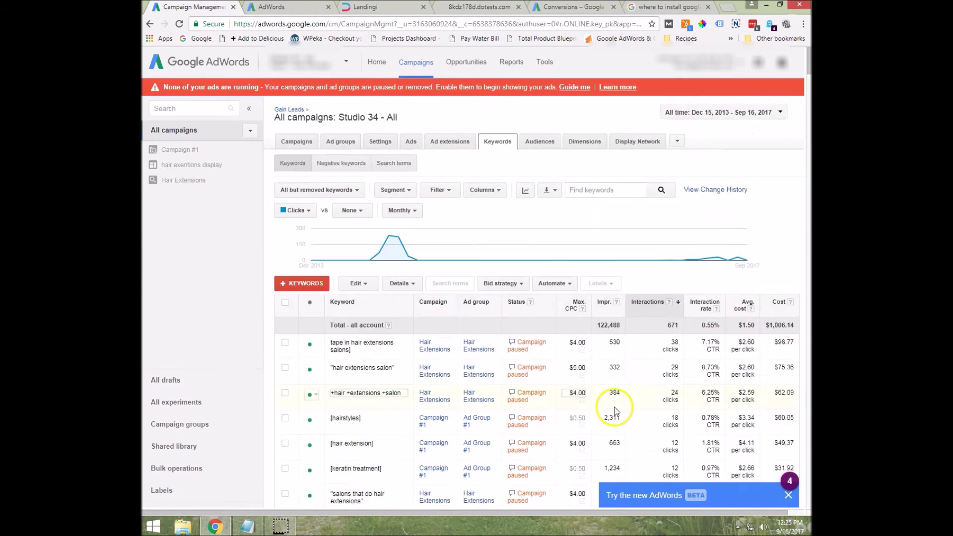
Add the Conversions column to the keywords table, showing 11.00 total, and collapse the sidebar.
left_click(485, 190)
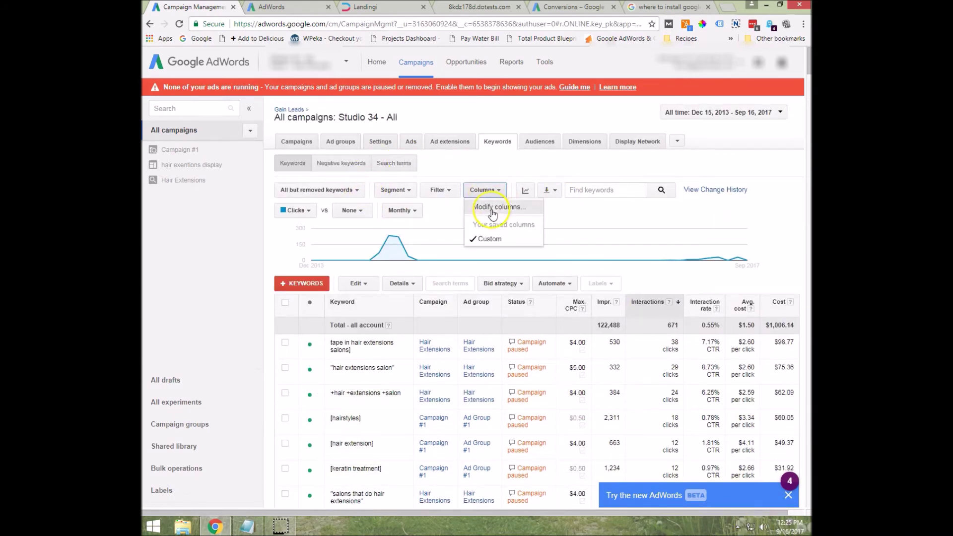
left_click(494, 212)
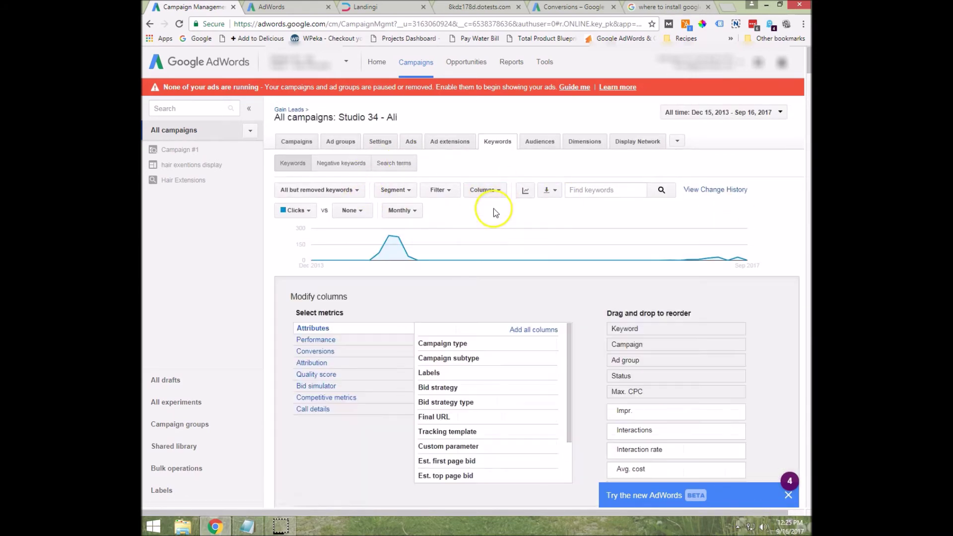
left_click(315, 351)
left_click(551, 343)
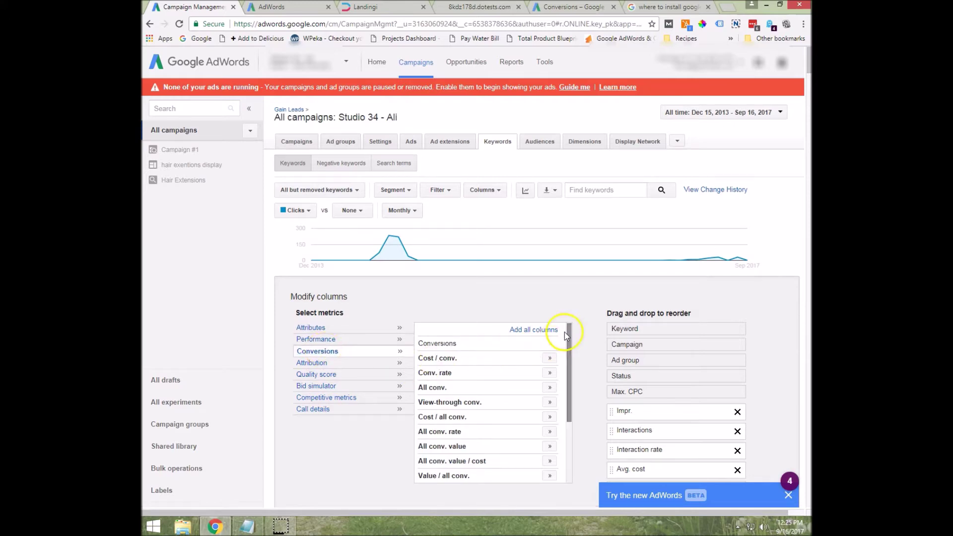
scroll(601, 305, "down", 5)
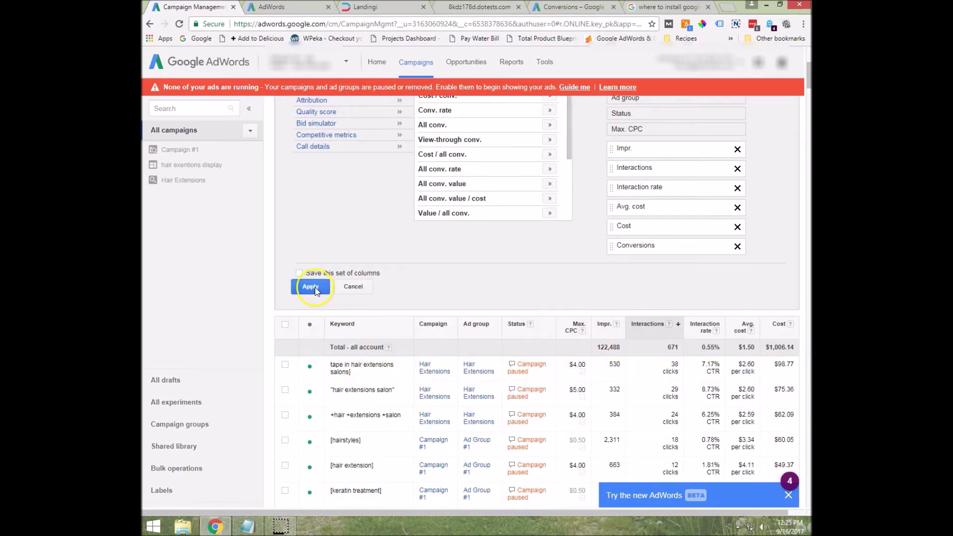
left_click(312, 284)
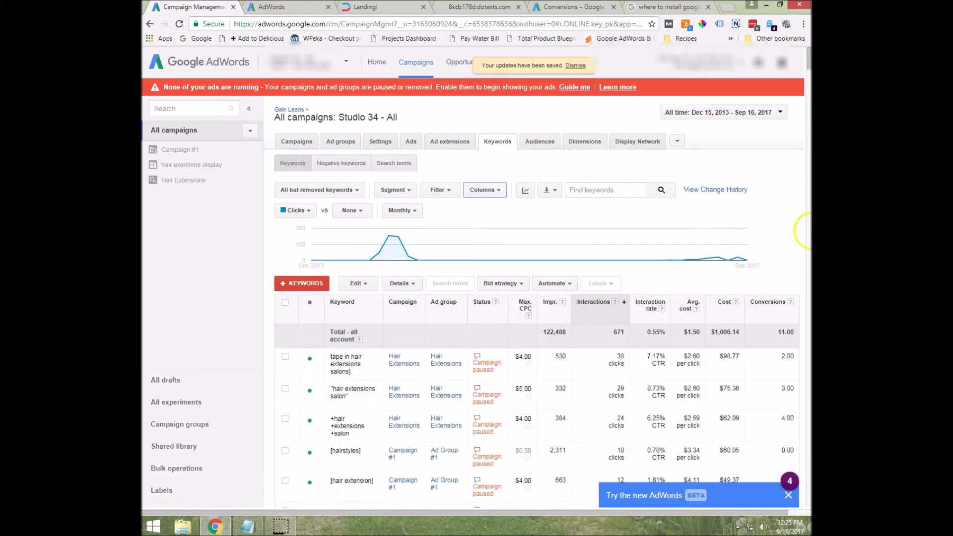
scroll(764, 231, "down", 1)
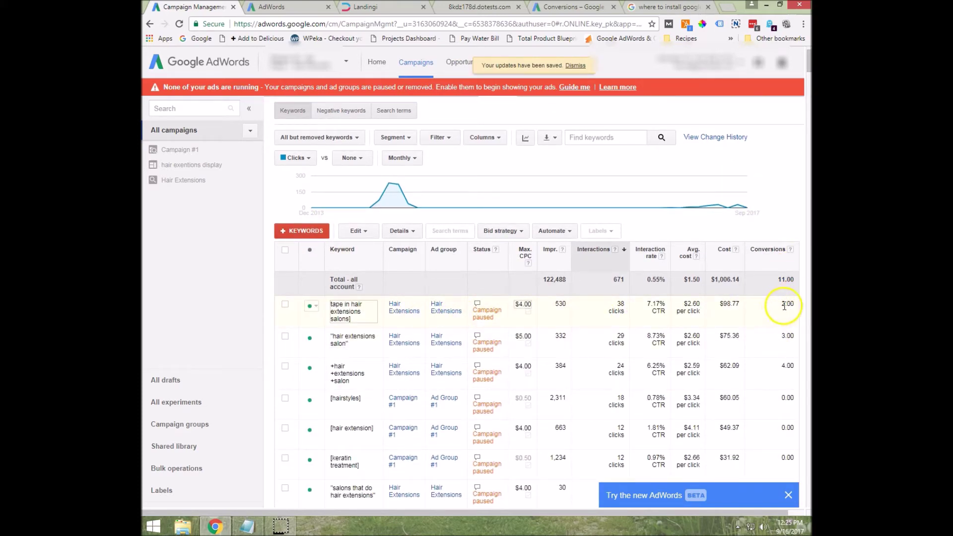
left_click_drag(787, 305, 783, 325)
left_click(748, 329)
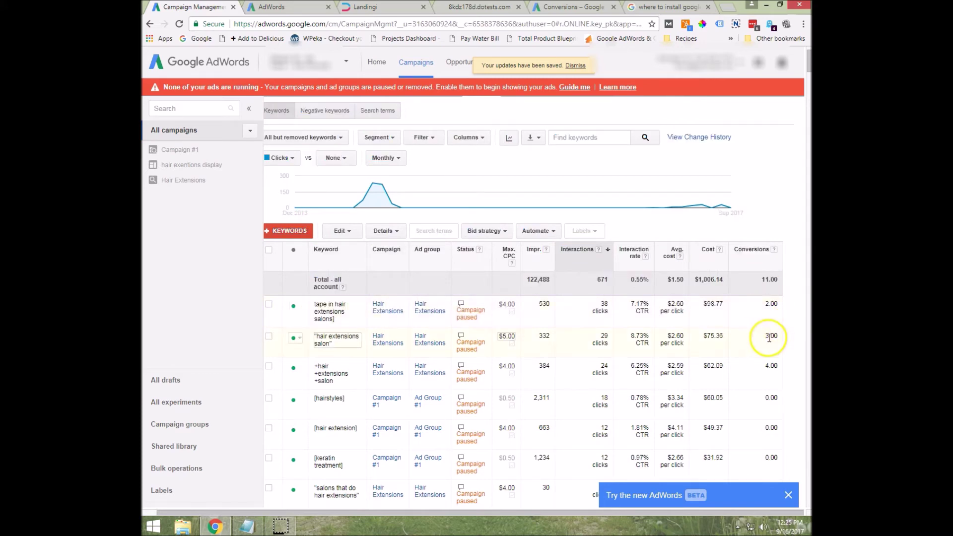
left_click(249, 111)
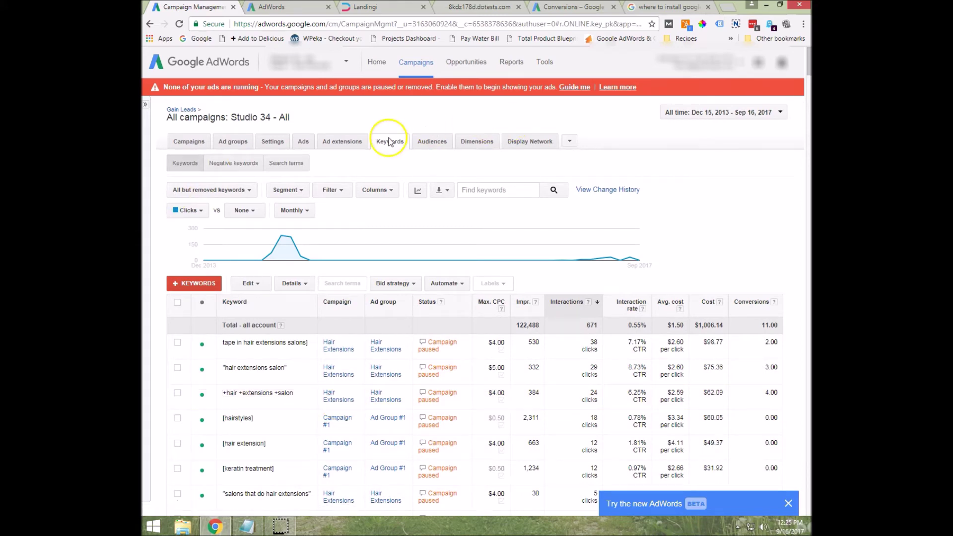
Set the Dimensions report view to Call details.
left_click(478, 142)
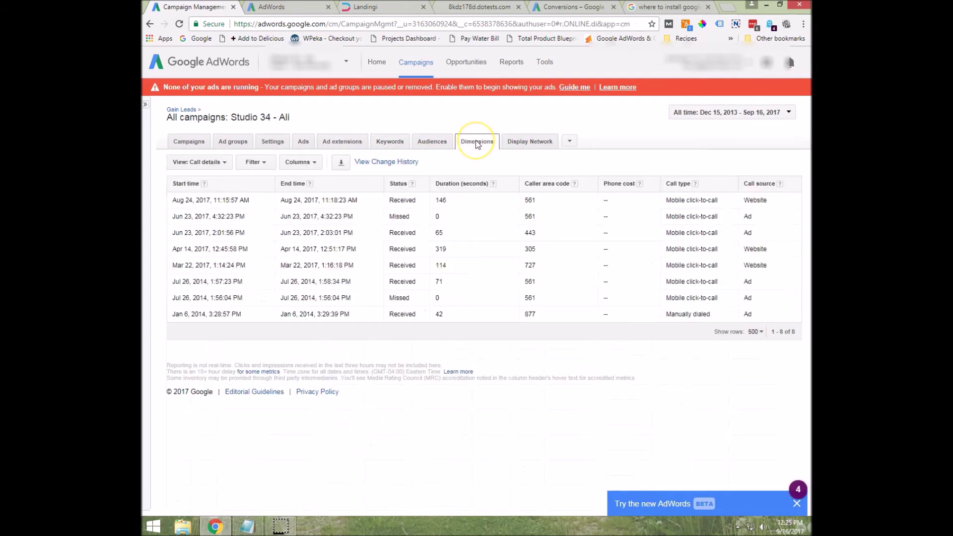
left_click(204, 163)
mouse_move(208, 178)
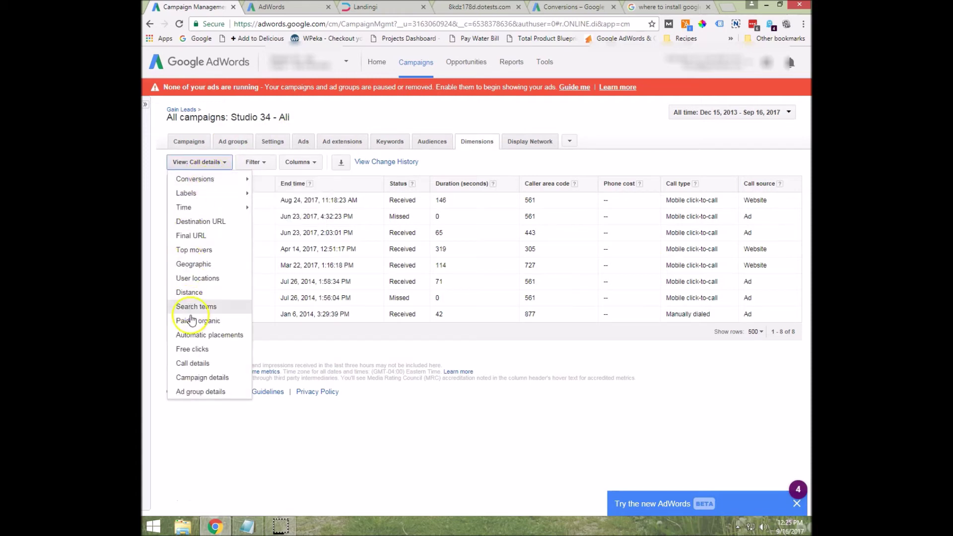
left_click(198, 364)
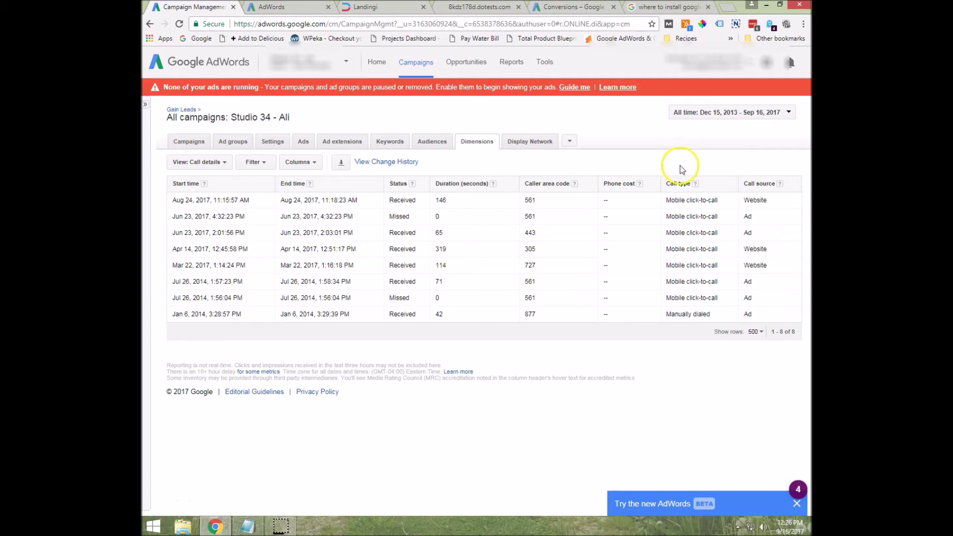
Review the eight listed calls, including the 146-second call duration.
left_click_drag(457, 198, 435, 200)
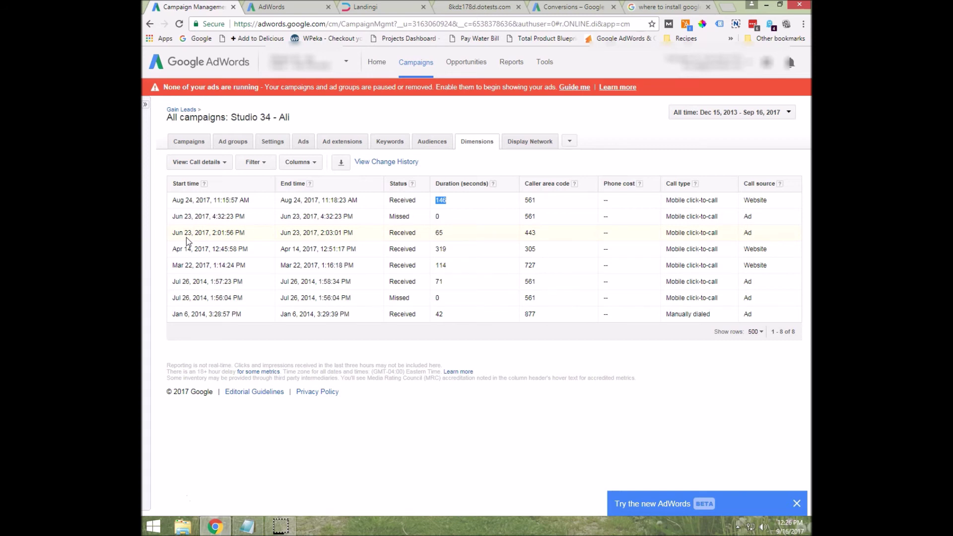
mouse_move(143, 223)
left_click(583, 147)
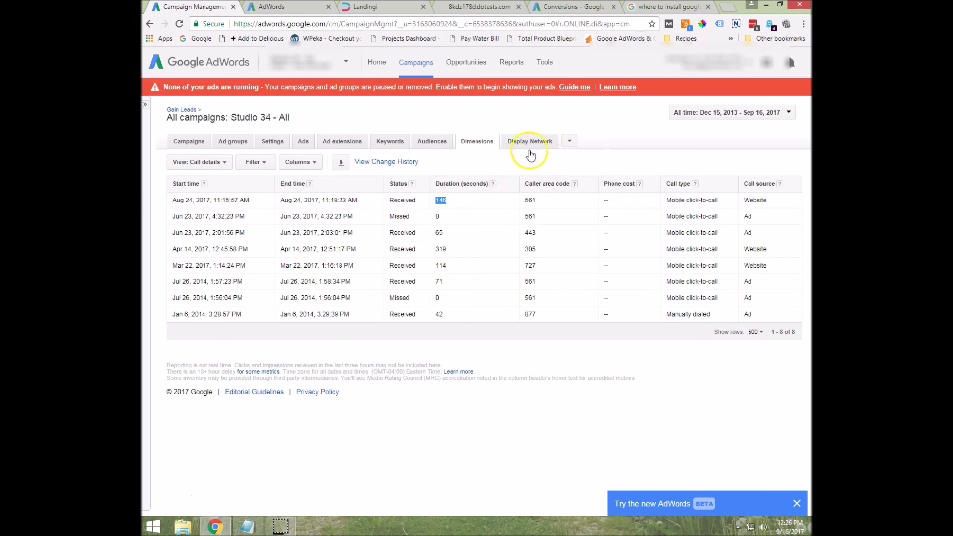